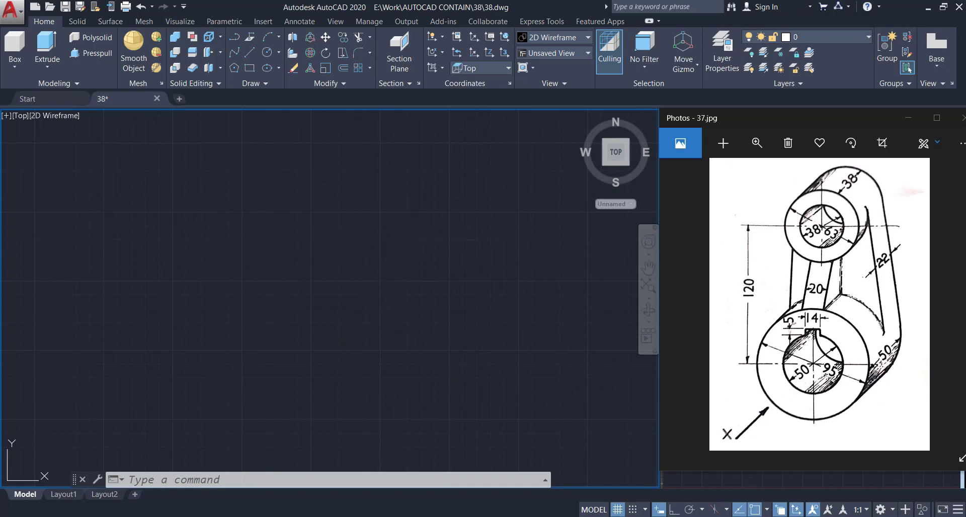
# - Switch the viewport from the top view to the Left view
pyautogui.click(233, 346)
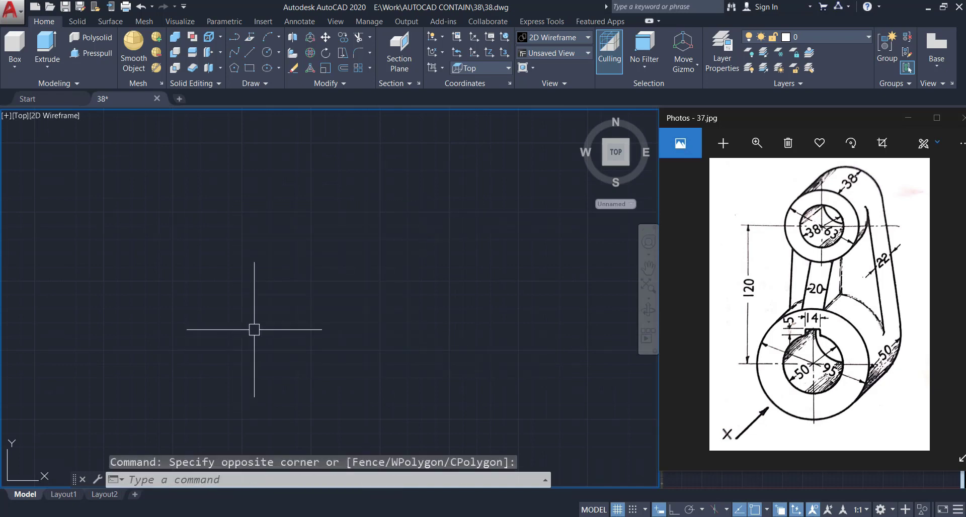
pyautogui.click(19, 116)
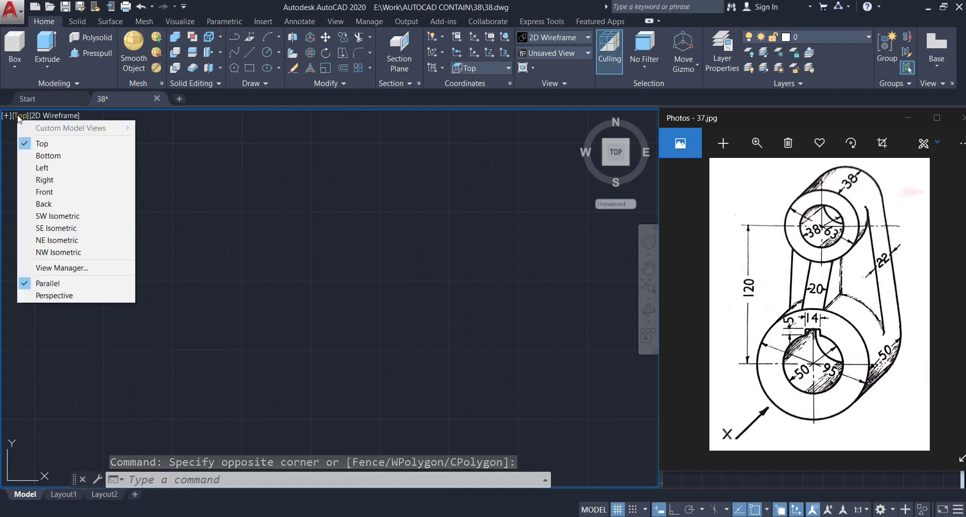
pyautogui.click(43, 171)
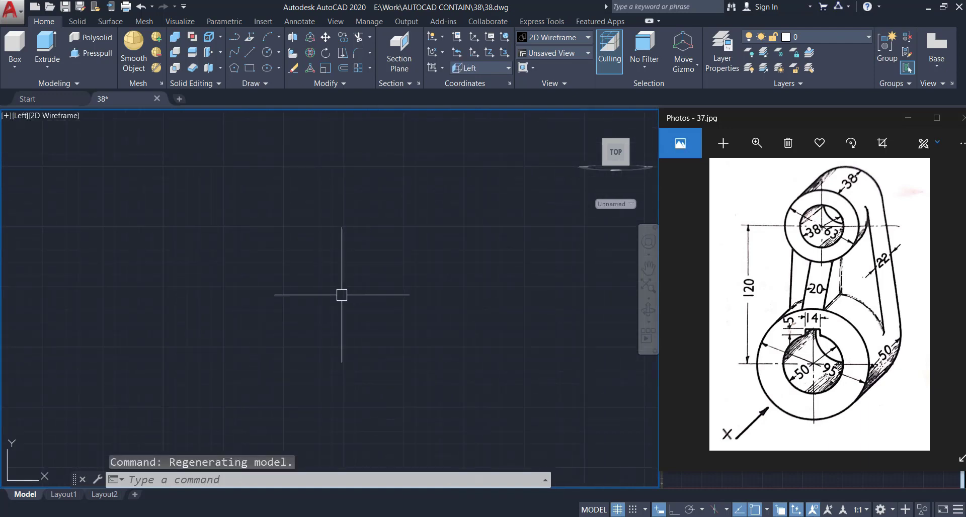
# - Draw a circle with a diameter of 38 in the upper part of the empty drawing area
pyautogui.write('c')
pyautogui.press('Return')
pyautogui.click(272, 210)
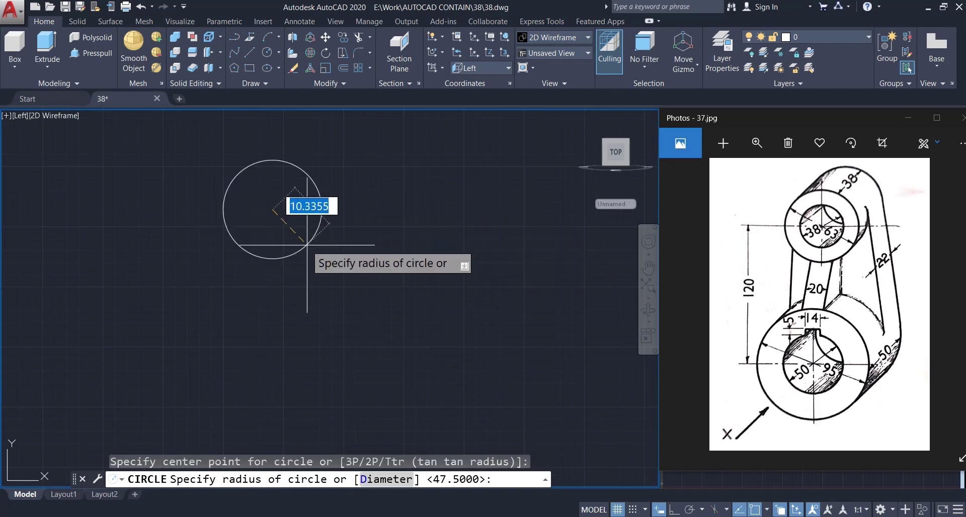
pyautogui.write('D')
pyautogui.press('Return')
pyautogui.write('3')
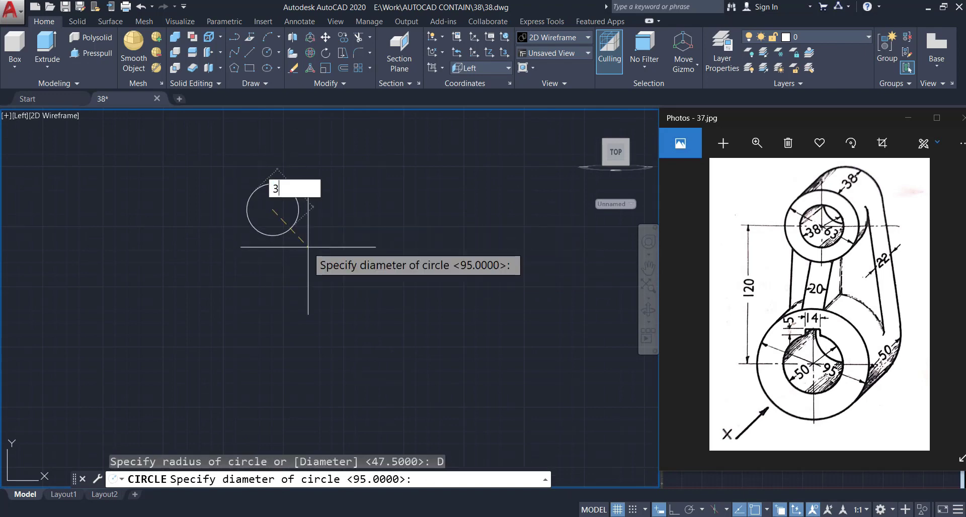
pyautogui.write('8')
pyautogui.press('Return')
# - Draw a concentric circle with a diameter of 63 around the 38-diameter circle
pyautogui.scroll(-4, 308, 247)
pyautogui.write('c')
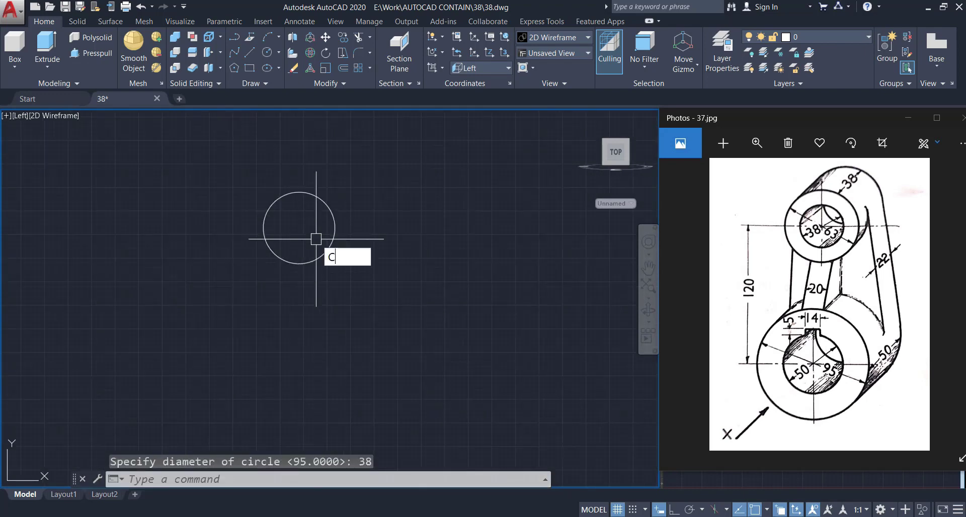
pyautogui.press('Return')
pyautogui.click(299, 227)
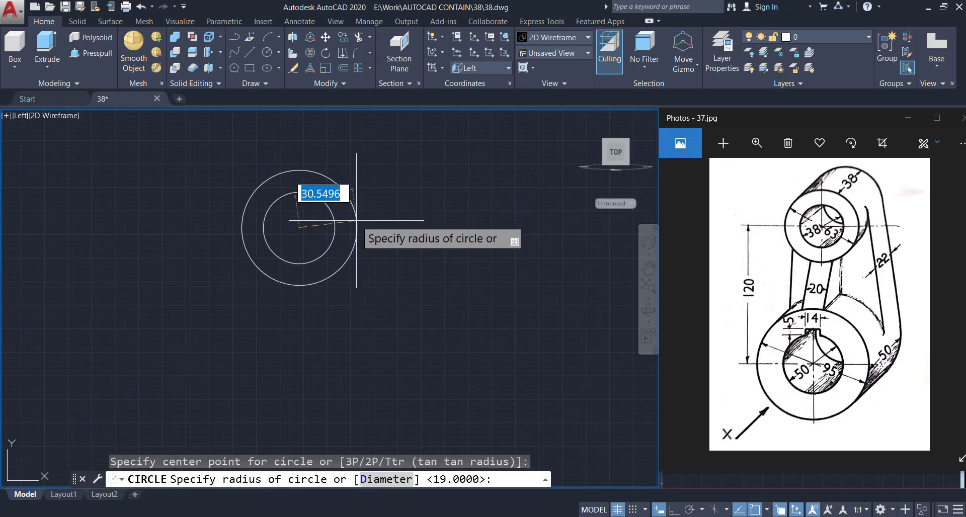
pyautogui.write('D')
pyautogui.press('Return')
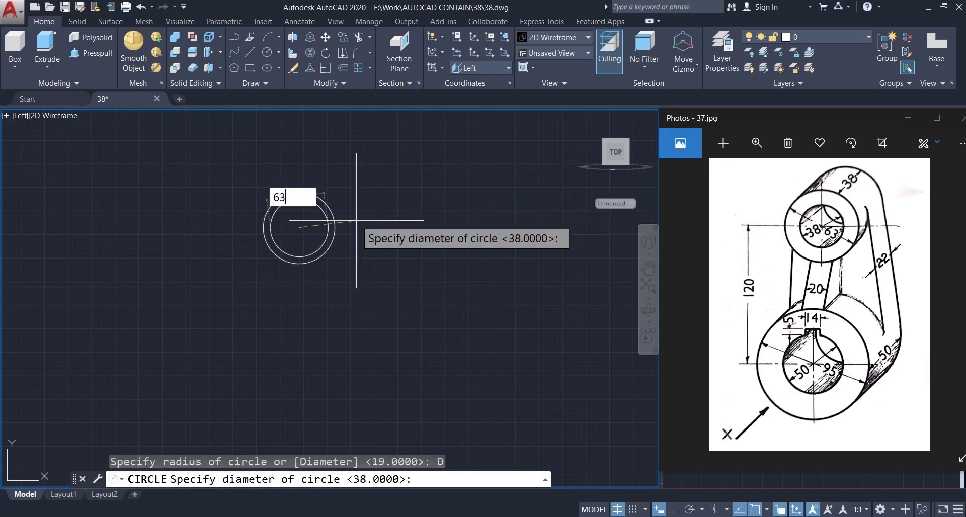
pyautogui.press('Return')
# - With Ortho on, draw a vertical line 120 long straight down from the centre of the concentric circles
pyautogui.scroll(-2, 356, 220)
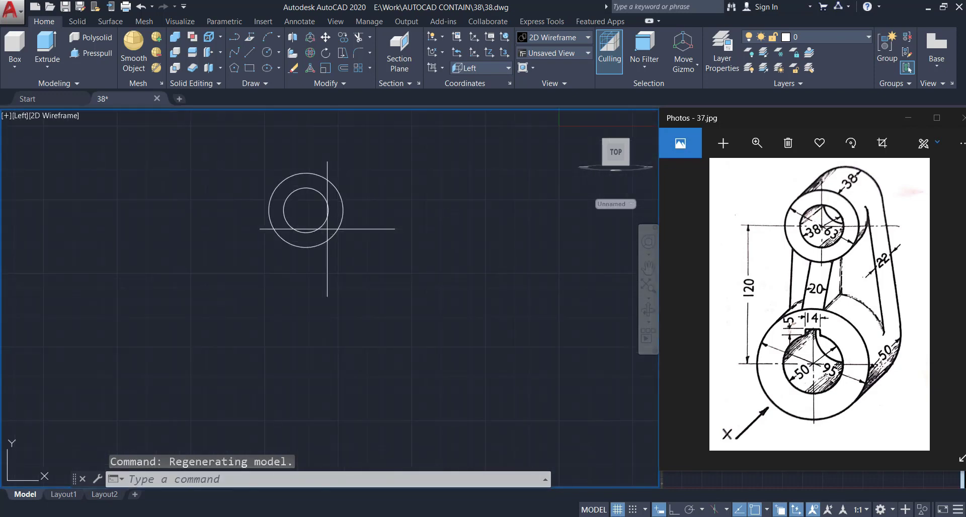
pyautogui.write('l')
pyautogui.press('Return')
pyautogui.click(304, 211)
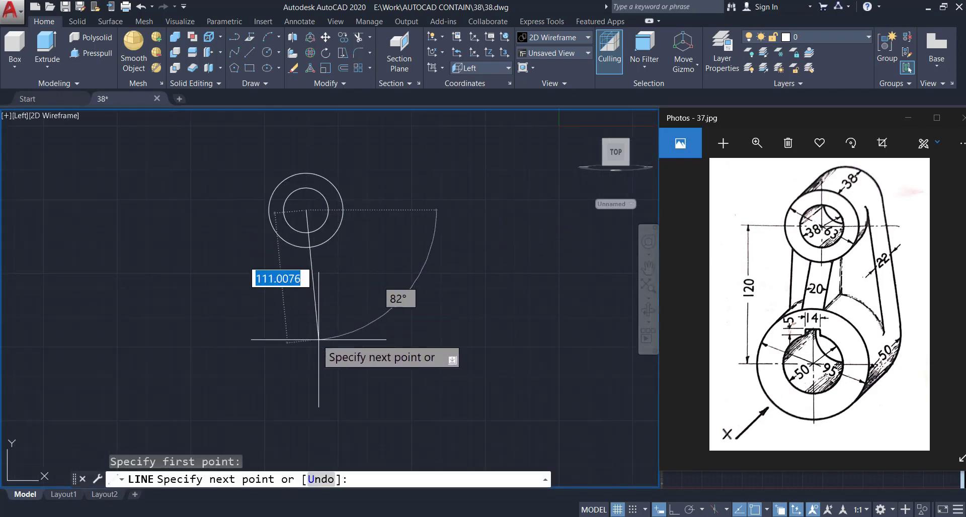
pyautogui.press('F8')
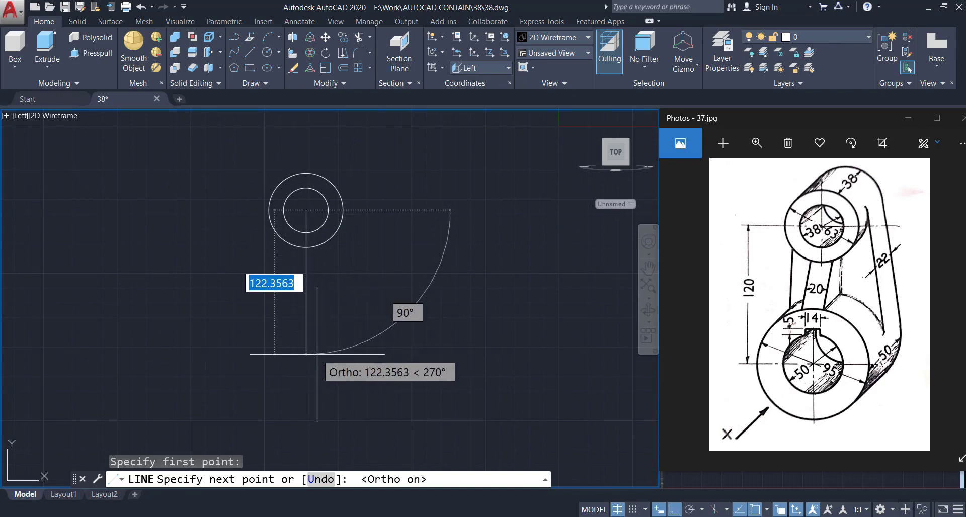
pyautogui.write('120')
pyautogui.press('Return')
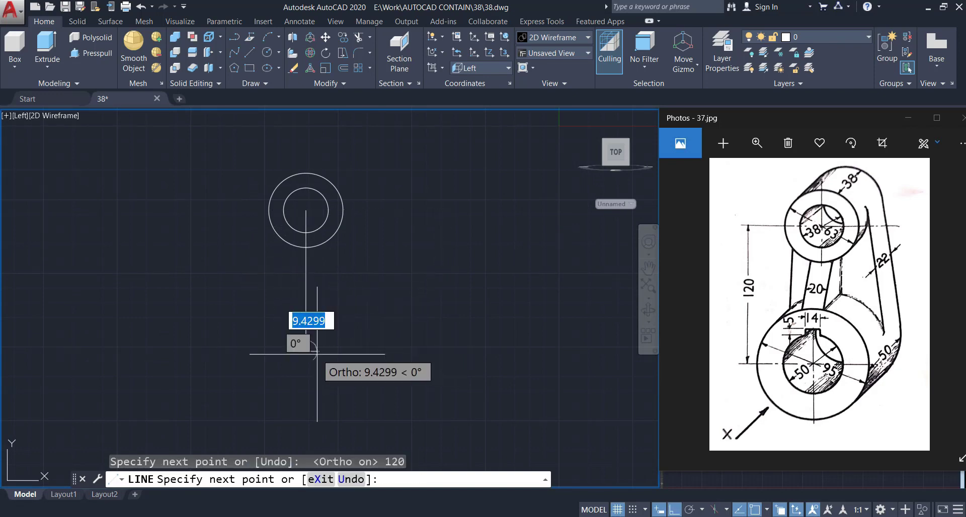
pyautogui.press('Escape')
# - Draw a circle with a diameter of 50 centred on the lower end of the vertical line
pyautogui.moveTo(334, 360); pyautogui.dragTo(339, 352, button='middle')
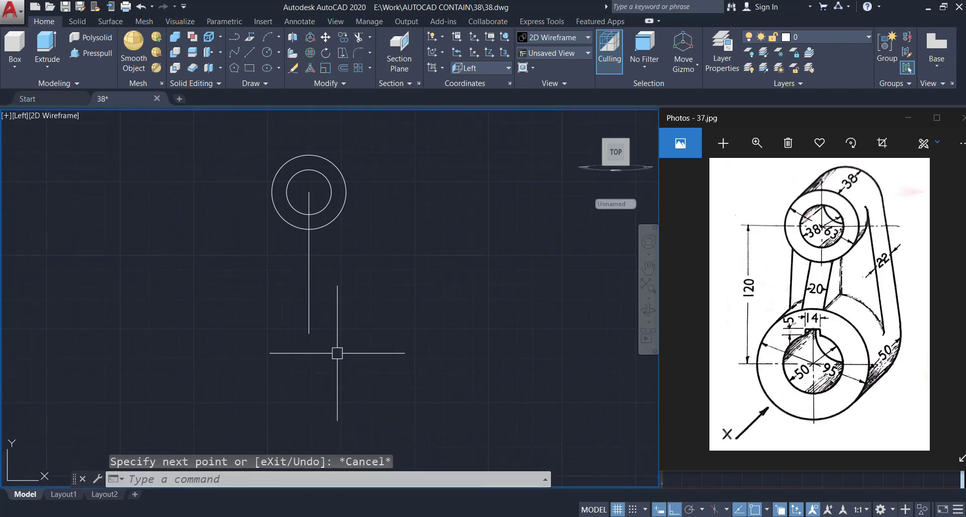
pyautogui.write('c')
pyautogui.press('Return')
pyautogui.click(309, 333)
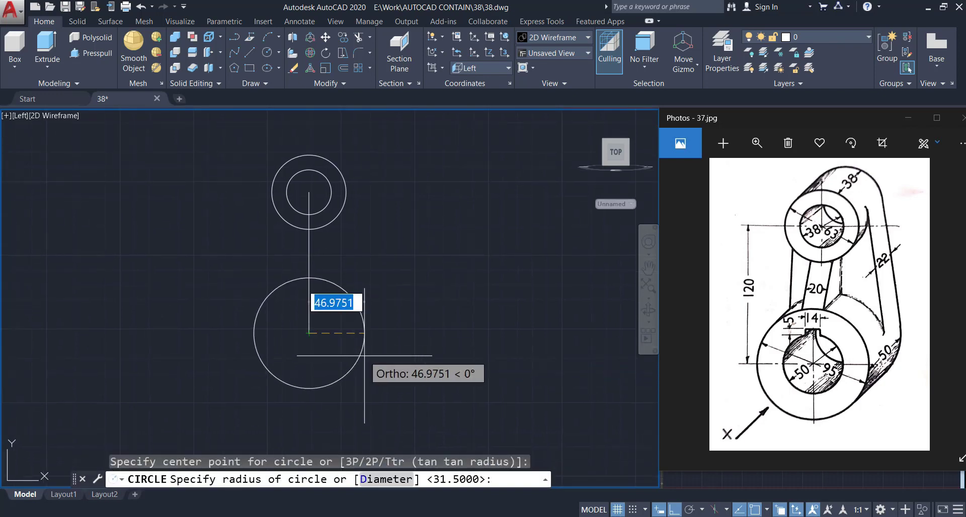
pyautogui.write('d')
pyautogui.press('Return')
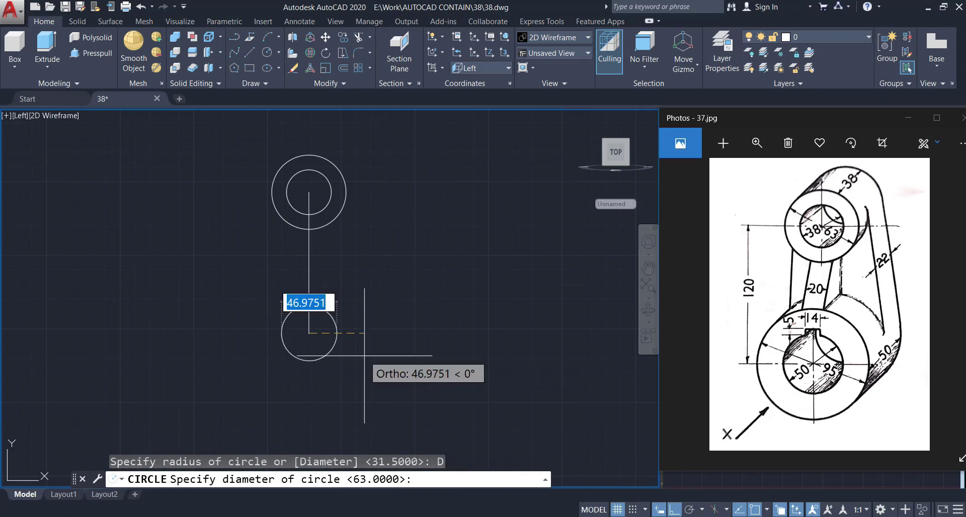
pyautogui.write('50')
pyautogui.press('Return')
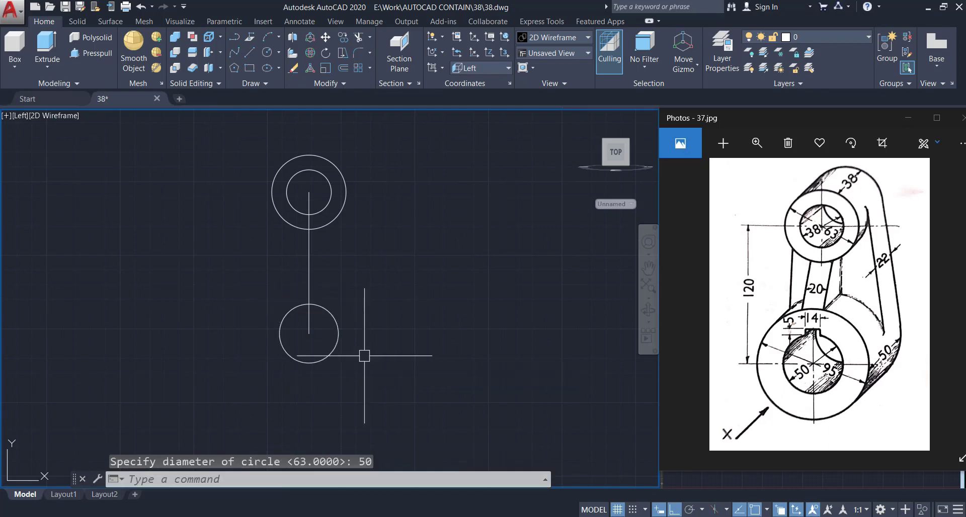
# - Draw a concentric circle with a diameter of 95 around the 50-diameter circle
pyautogui.write('c')
pyautogui.press('Return')
pyautogui.click(309, 332)
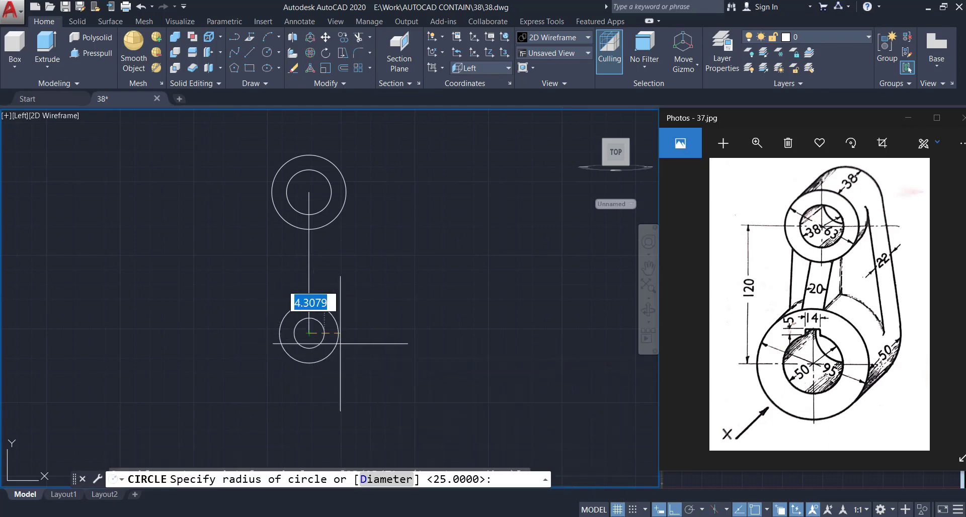
pyautogui.write('d')
pyautogui.press('Return')
pyautogui.write('9')
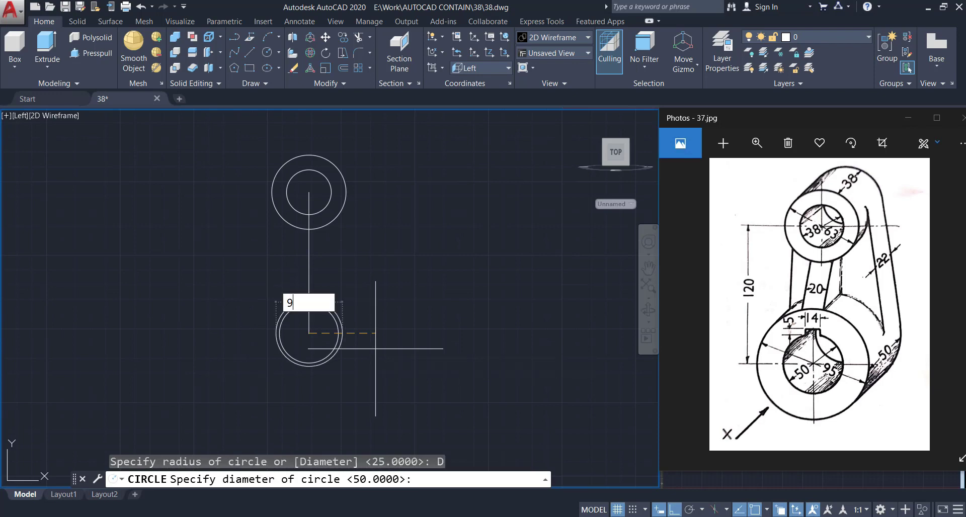
pyautogui.write('5')
pyautogui.press('Return')
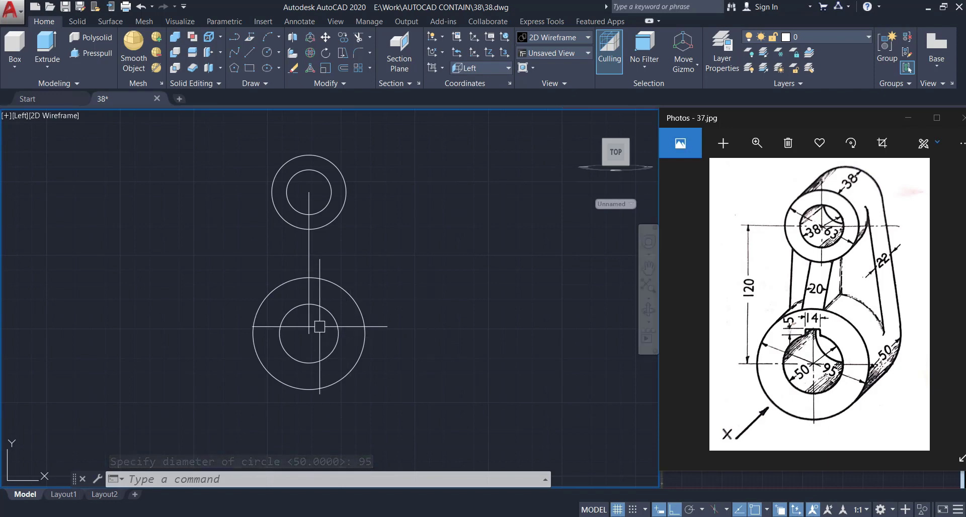
# - Draw a rectangle 14 long and 10 wide in the free space just above the 95-diameter circle
pyautogui.scroll(4, 310, 322)
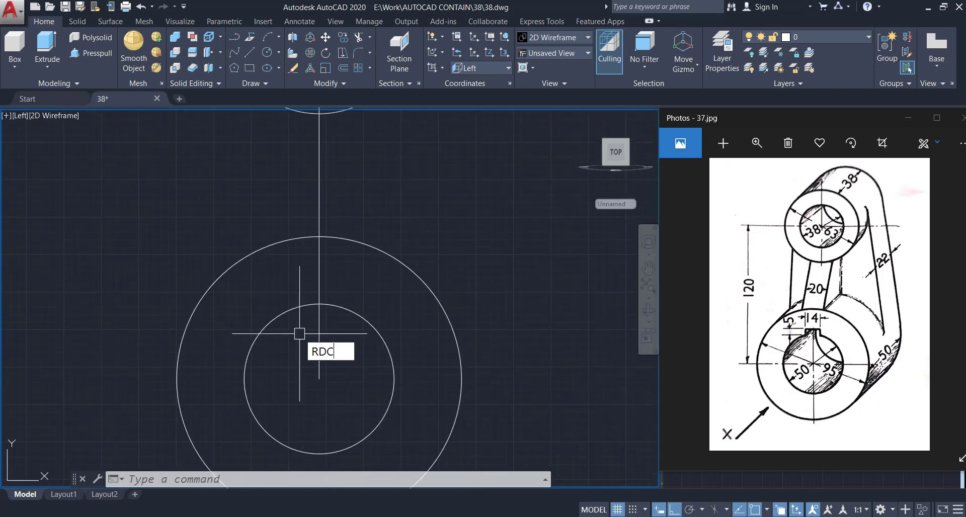
pyautogui.press('BackSpace')
pyautogui.write('ED')
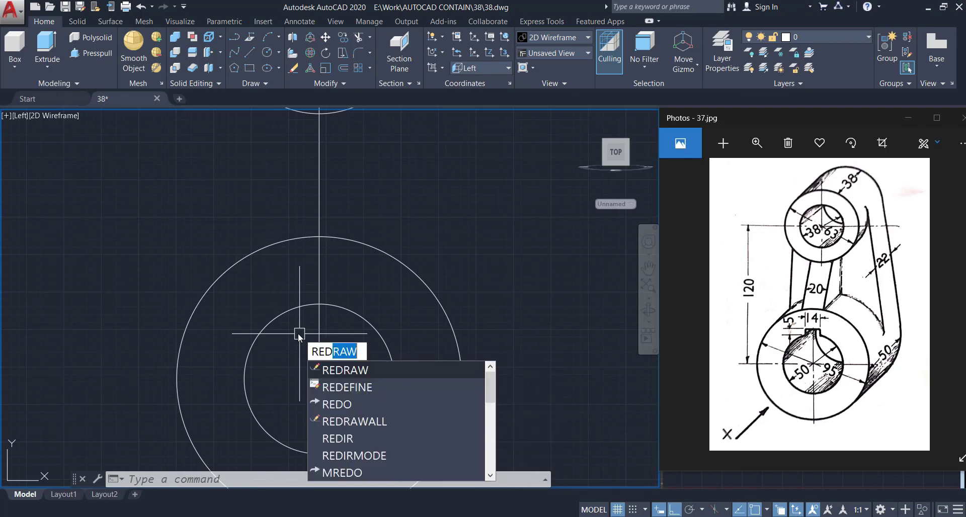
pyautogui.press('BackSpace')
pyautogui.press('BackSpace')
pyautogui.write('C')
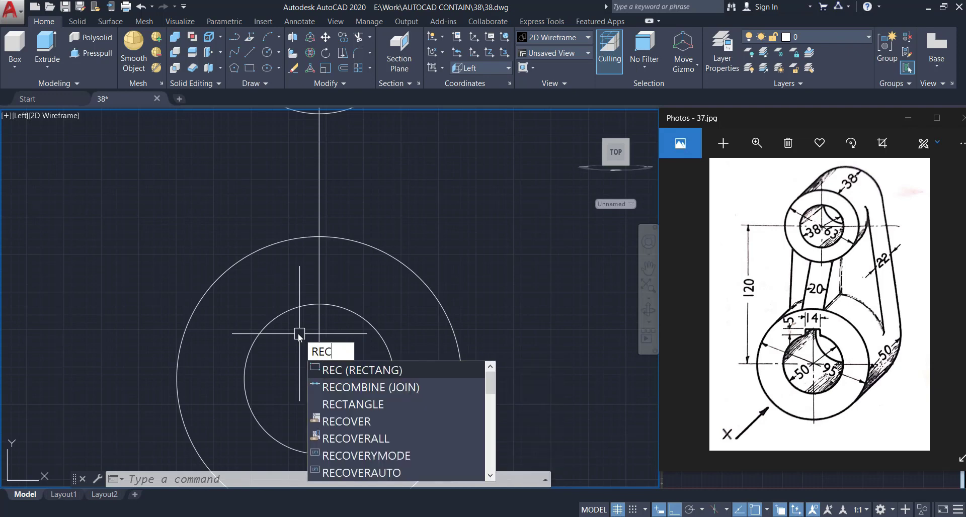
pyautogui.press('Return')
pyautogui.click(388, 204)
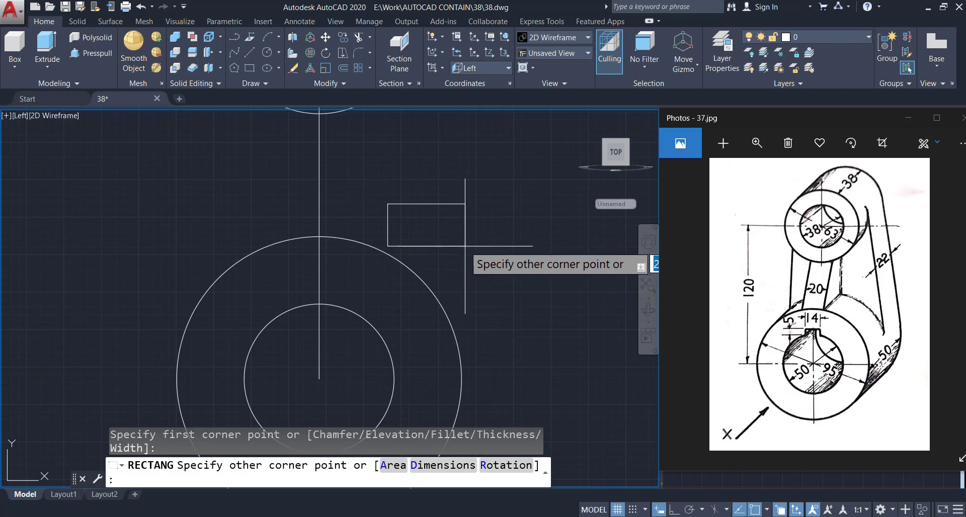
pyautogui.write('D')
pyautogui.press('Return')
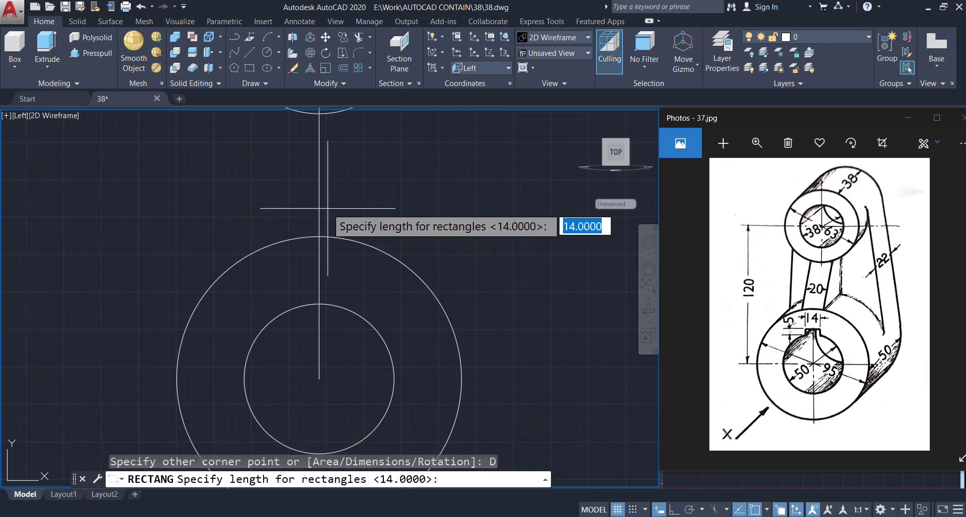
pyautogui.write('14')
pyautogui.press('Return')
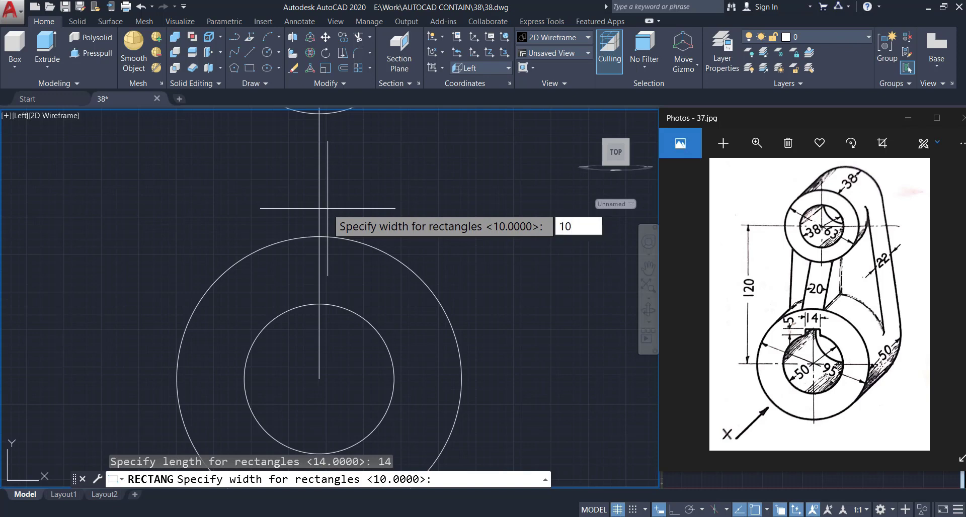
pyautogui.press('Return')
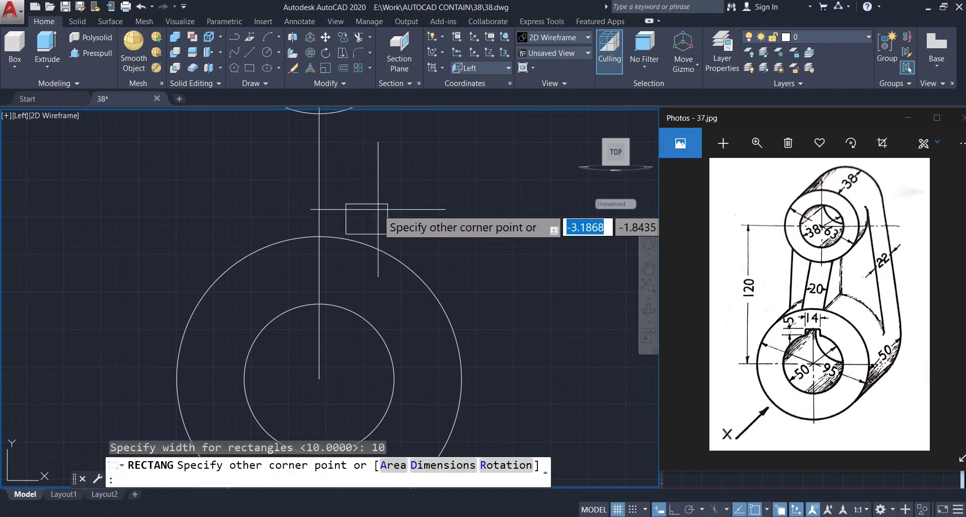
pyautogui.click(380, 208)
# - Move the 14 by 10 rectangle by its centre onto the top quadrant of the 50-diameter circle
pyautogui.click(388, 210)
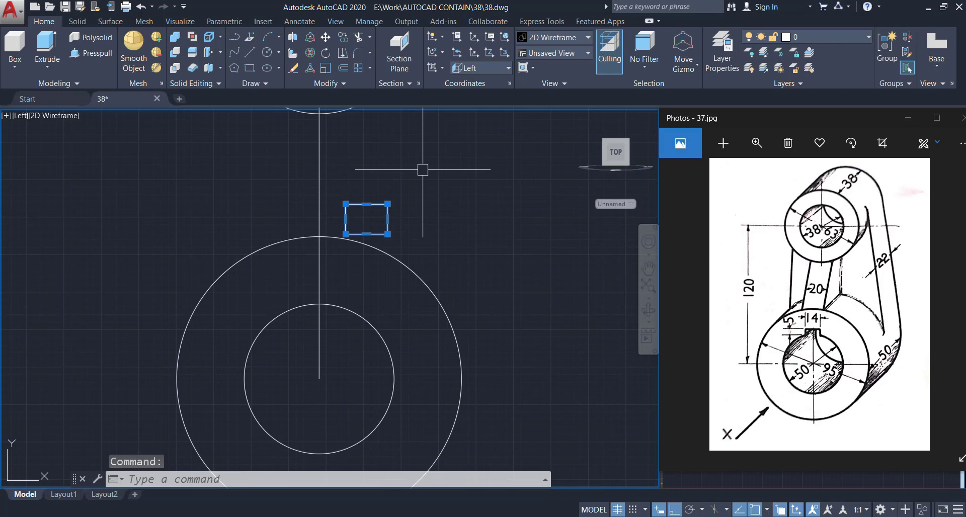
pyautogui.write('M')
pyautogui.press('Return')
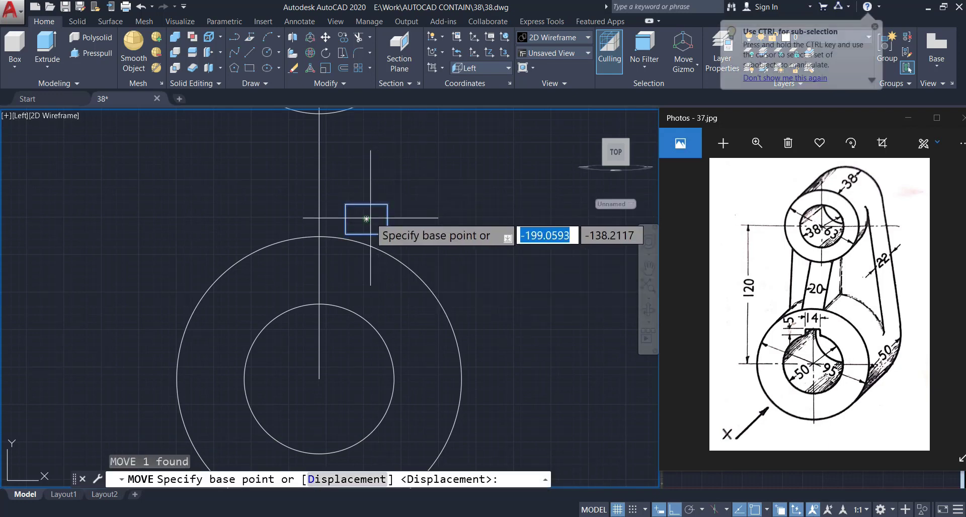
pyautogui.click(367, 219)
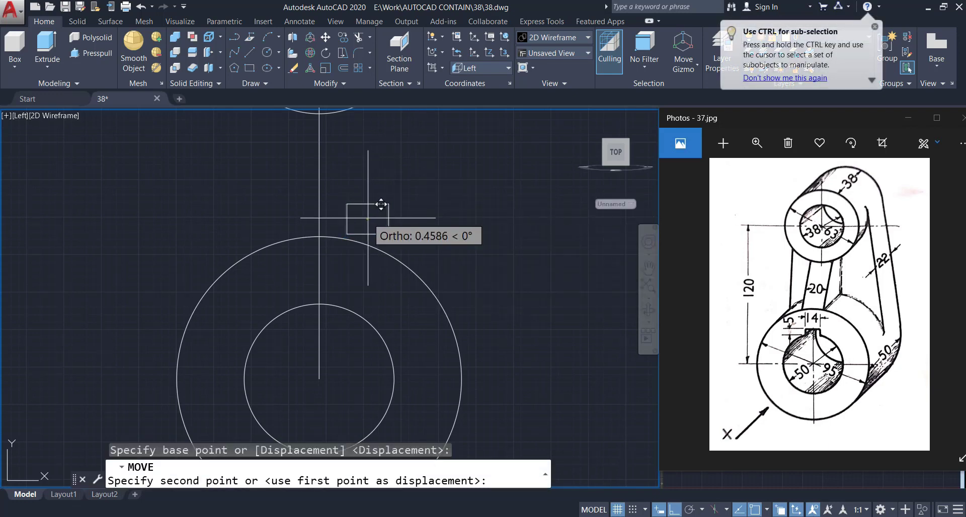
pyautogui.click(332, 290)
pyautogui.scroll(4, 327, 307)
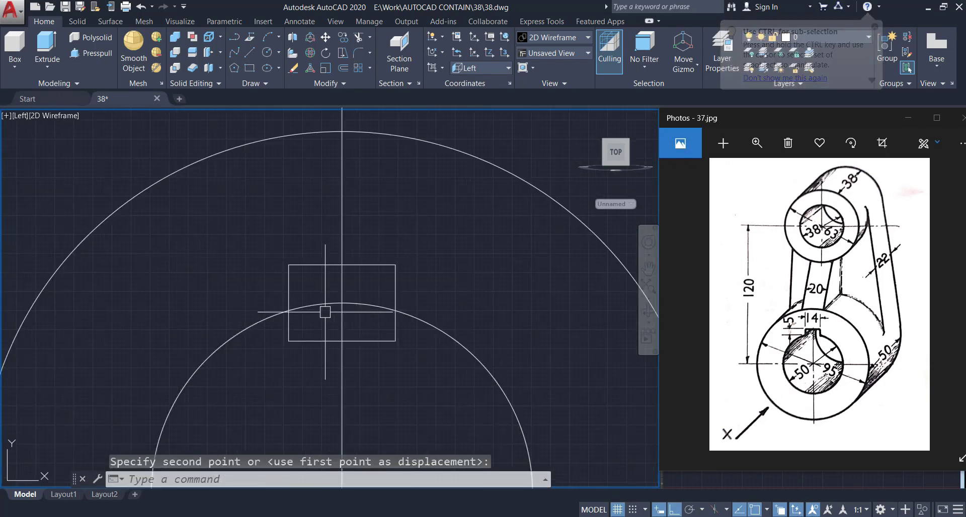
pyautogui.click(288, 286)
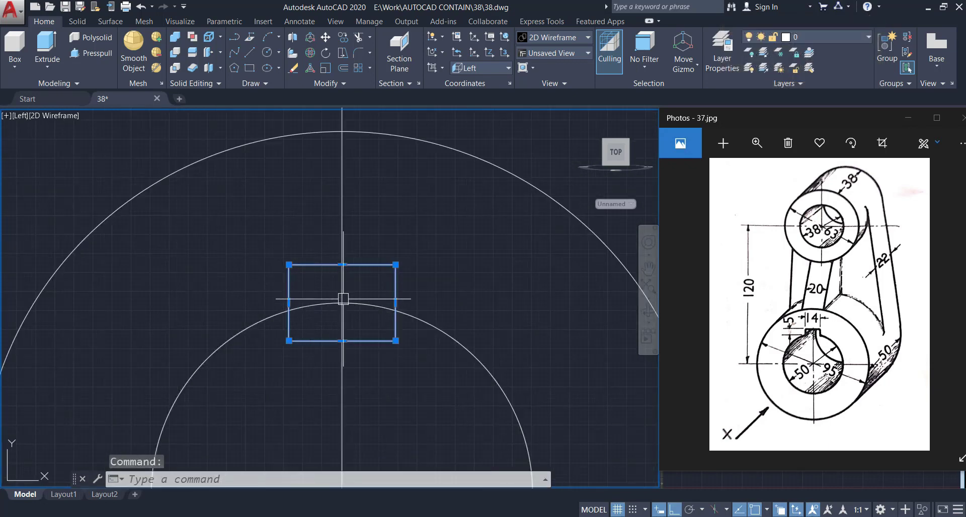
pyautogui.press('Escape')
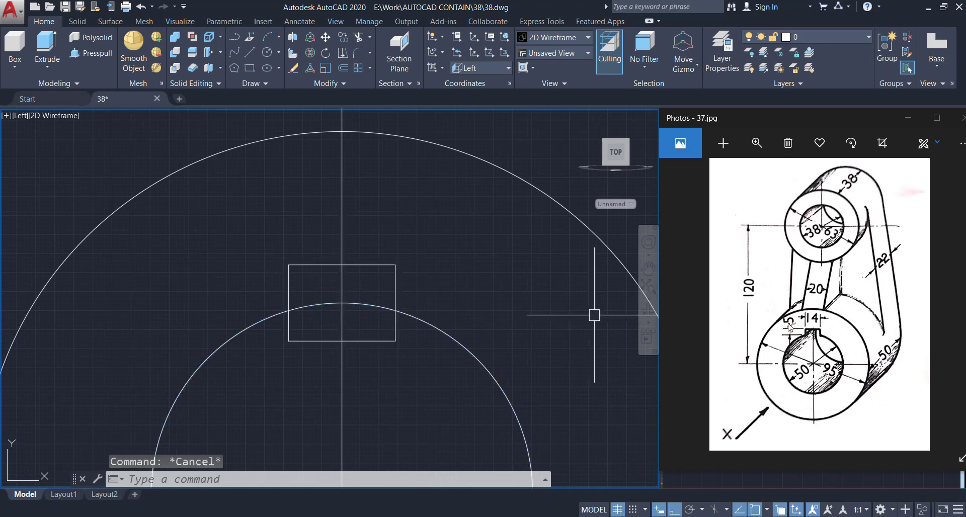
# - With ortho off, draw a slanted line about 224 long beside the bosses, from above the upper circles down past the 95-diameter circle
pyautogui.scroll(-5, 354, 317)
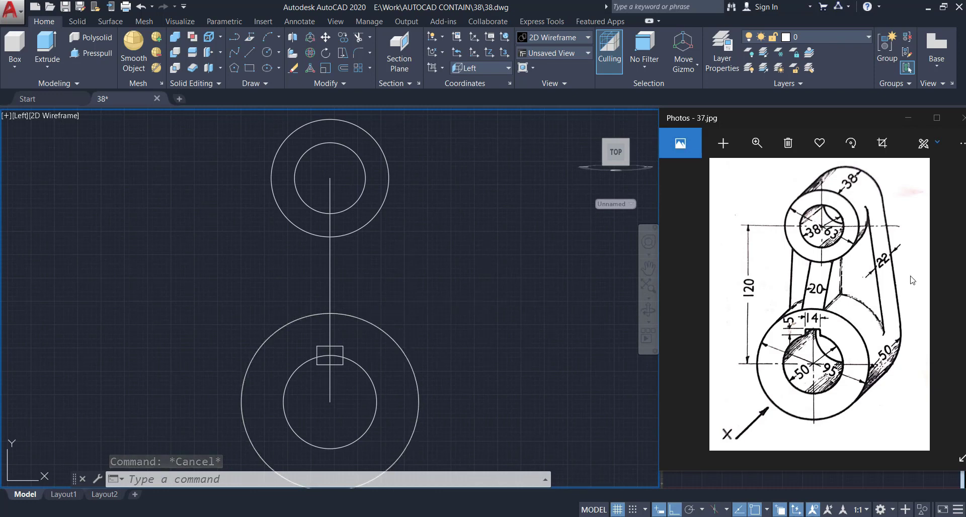
pyautogui.scroll(-1, 390, 267)
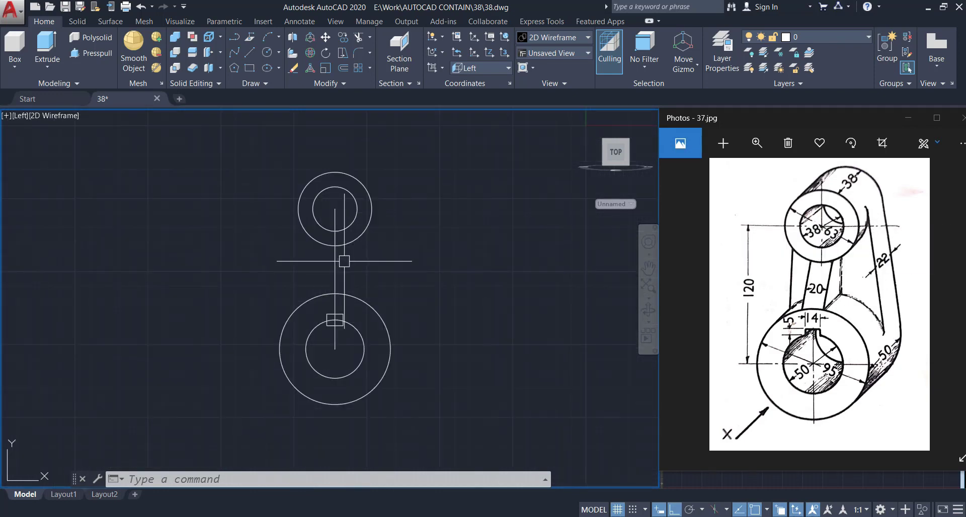
pyautogui.scroll(-1, 392, 281)
pyautogui.write('l')
pyautogui.press('Return')
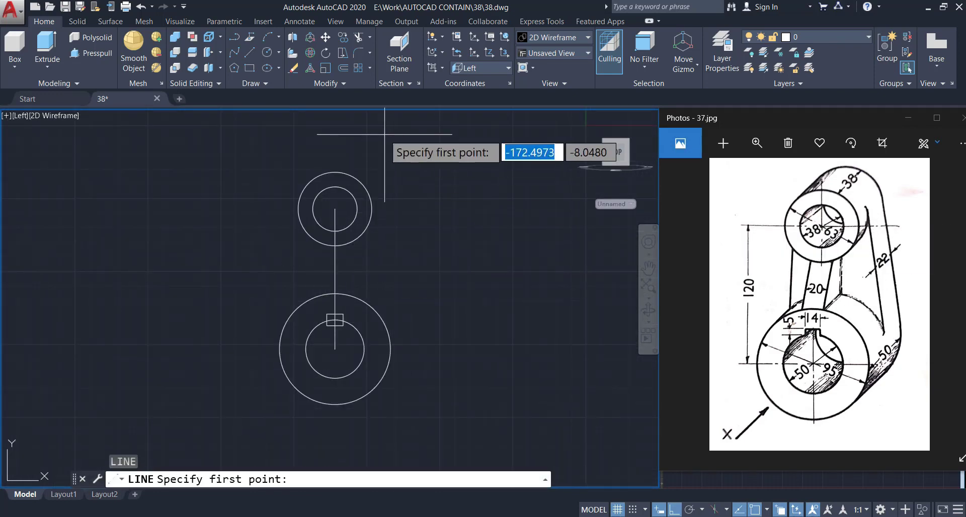
pyautogui.click(371, 133)
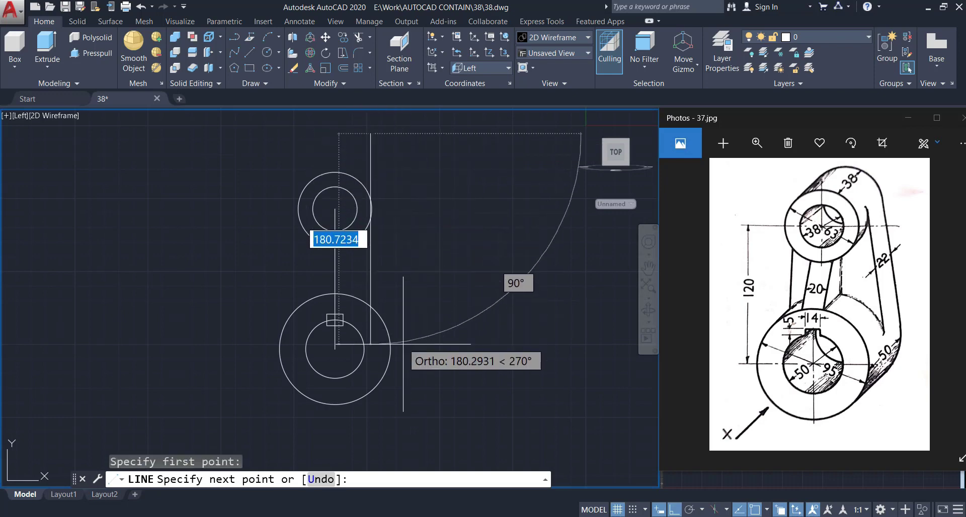
pyautogui.press('F8')
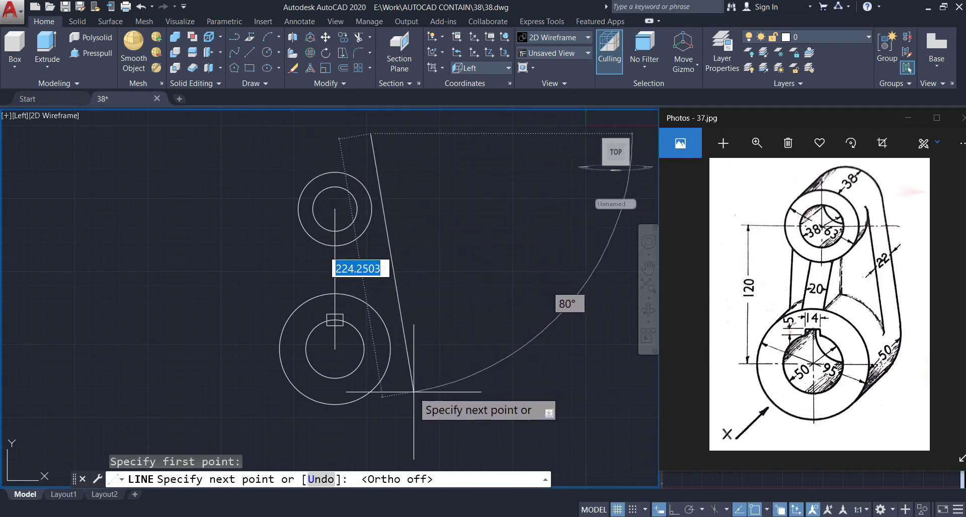
pyautogui.click(414, 390)
pyautogui.press('Escape')
# - Apply a tangent constraint between the upper boss's outer circle and the slanted line
pyautogui.scroll(2, 374, 247)
pyautogui.moveTo(374, 246)
pyautogui.mouseDown(button='middle')
pyautogui.moveTo(379, 268)
pyautogui.moveTo(395, 248)
pyautogui.mouseUp(button='middle')
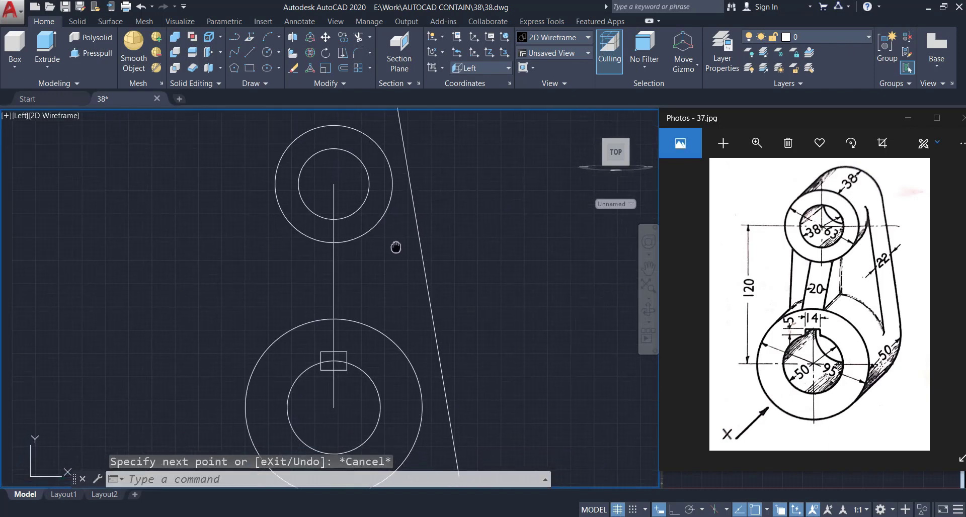
pyautogui.click(224, 22)
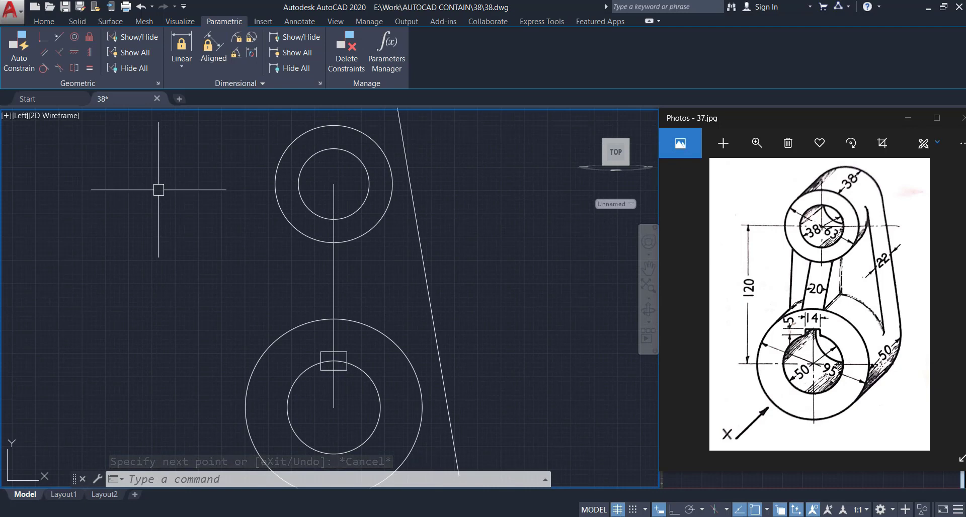
pyautogui.click(45, 69)
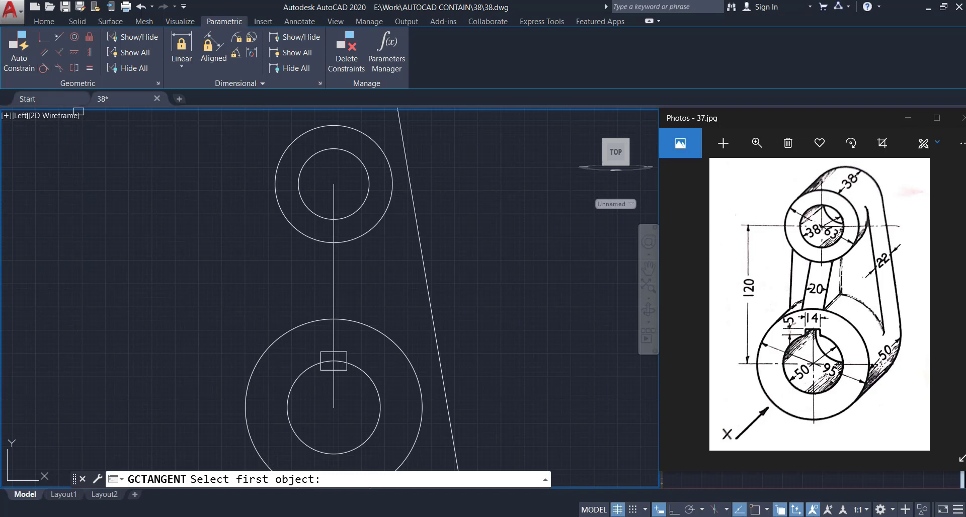
pyautogui.click(380, 220)
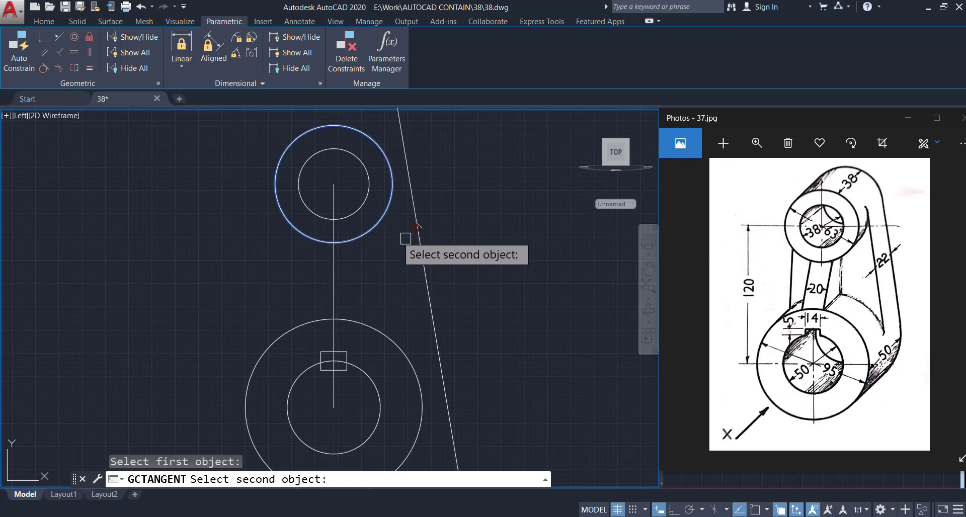
pyautogui.click(419, 220)
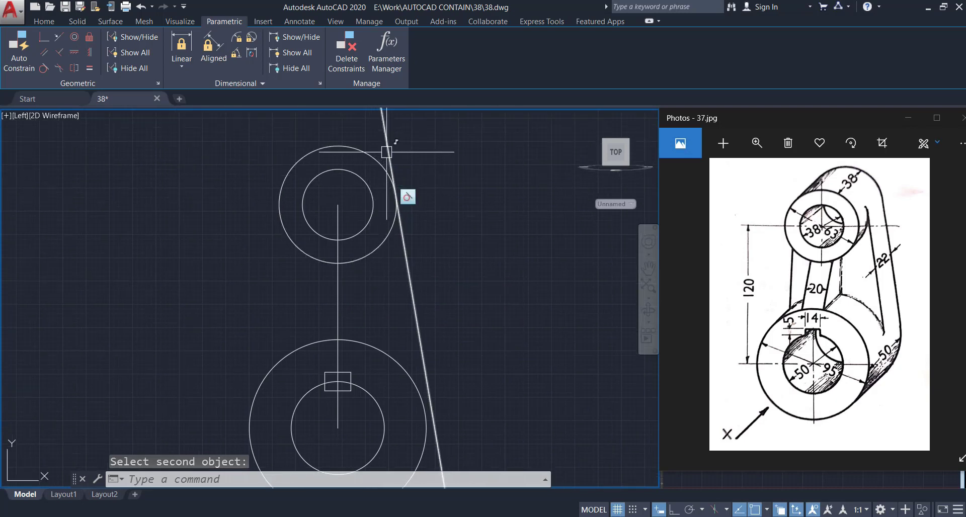
# - Apply a tangent constraint between the 95-diameter circle and the slanted line
pyautogui.scroll(-2, 384, 168)
pyautogui.scroll(2, 384, 168)
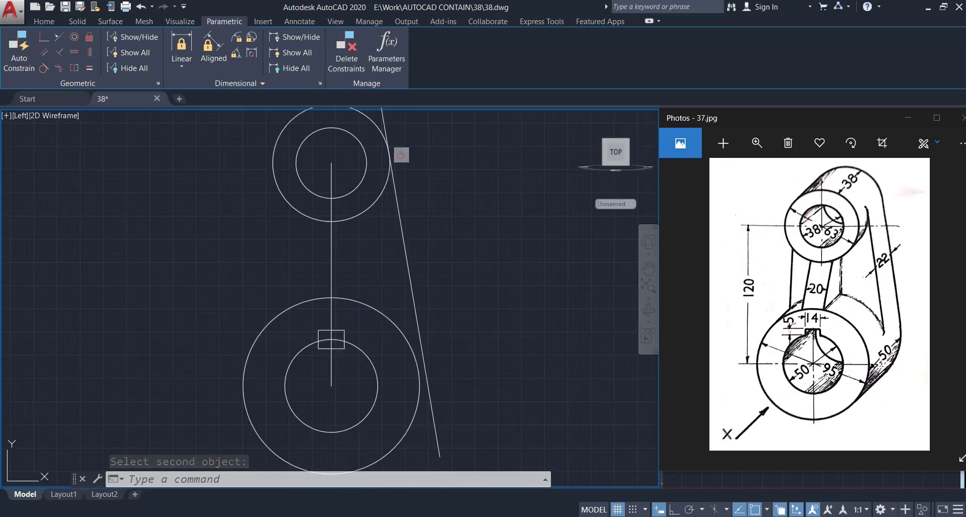
pyautogui.click(44, 69)
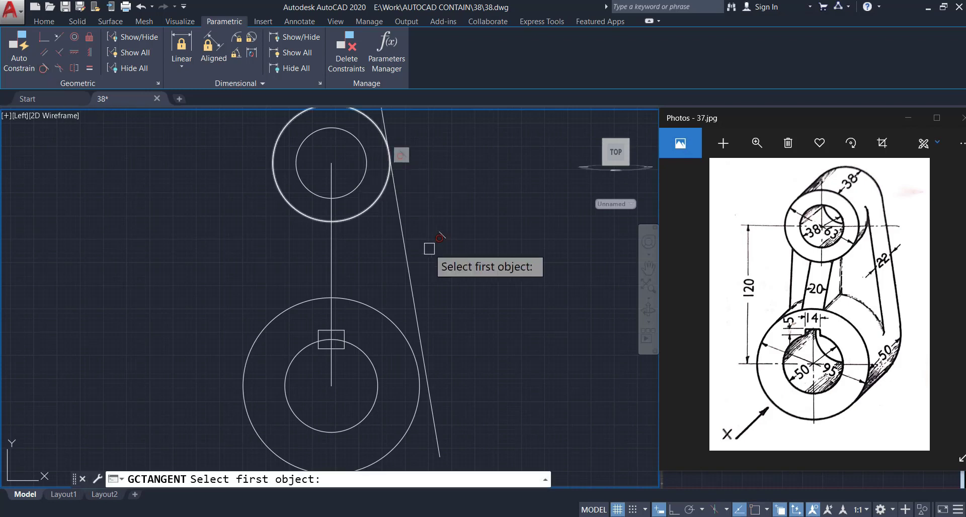
pyautogui.click(388, 320)
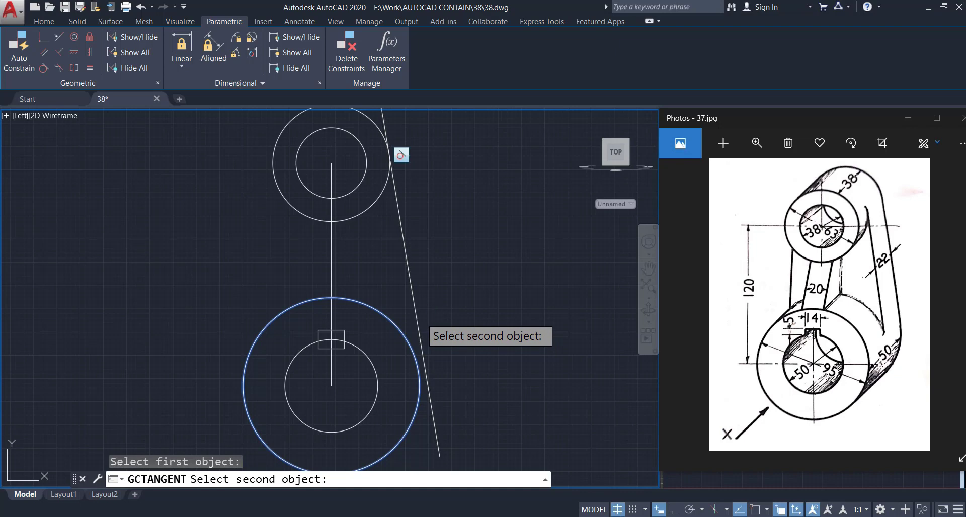
pyautogui.click(421, 318)
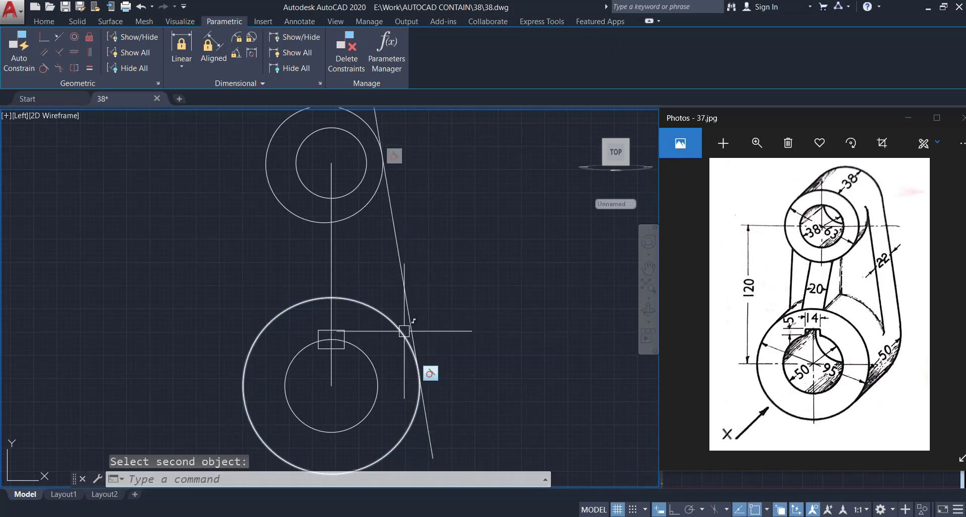
# - Apply a fix constraint to the 95-diameter circle to lock its position
pyautogui.click(264, 169)
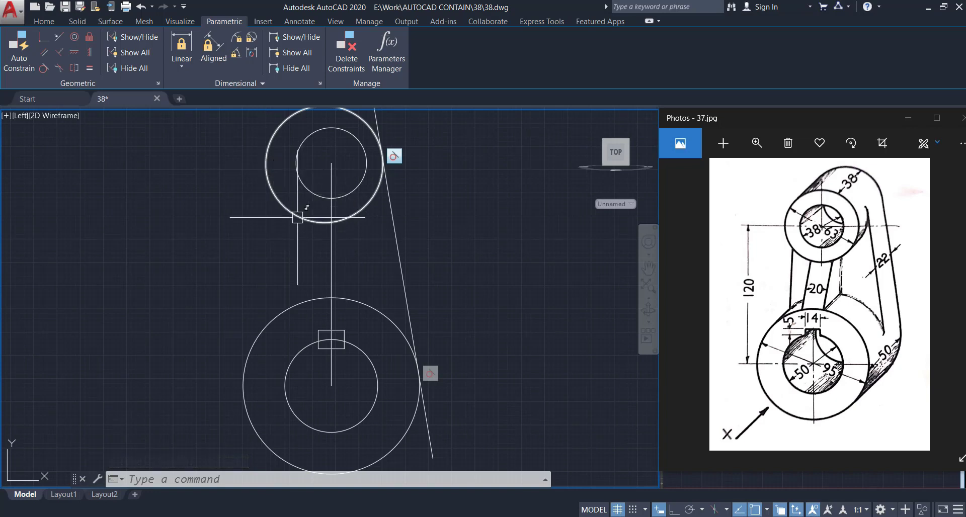
pyautogui.moveTo(377, 291); pyautogui.dragTo(394, 259, button='middle')
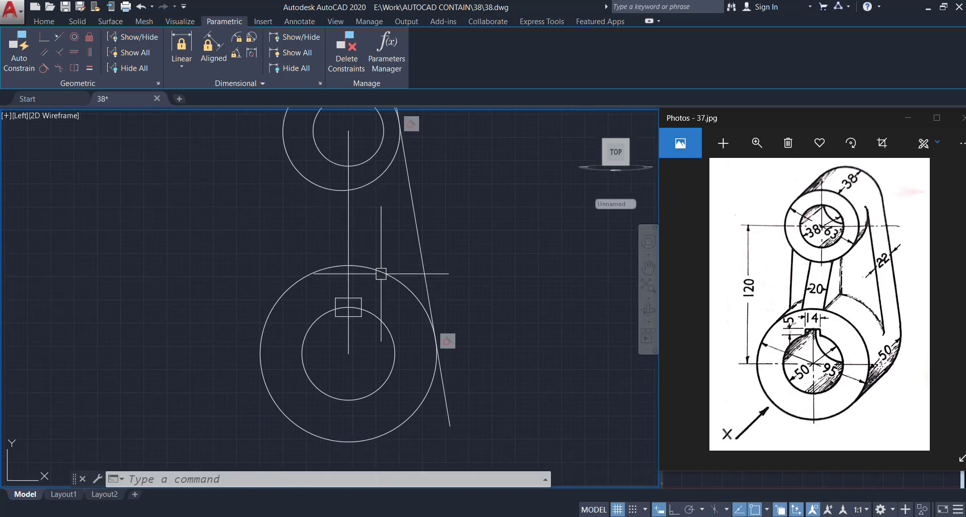
pyautogui.click(302, 276)
pyautogui.press('Escape')
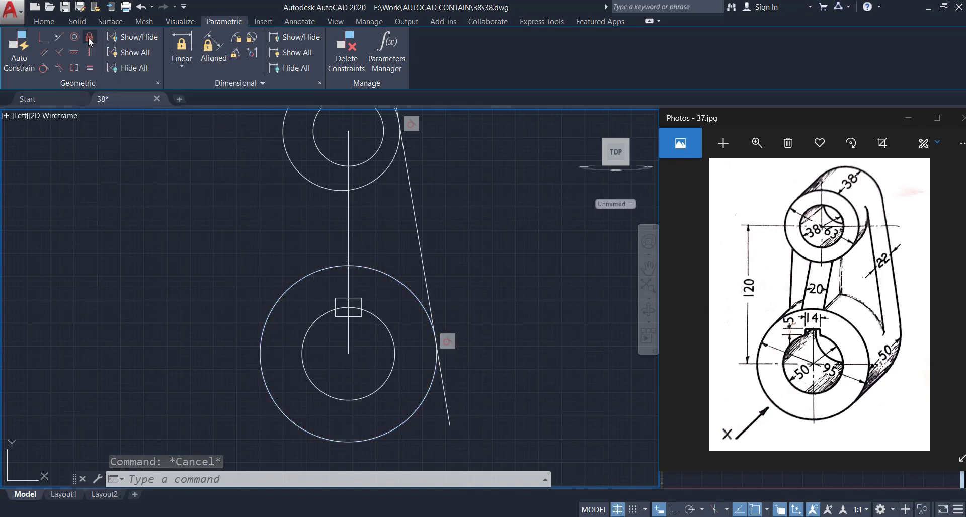
pyautogui.click(89, 39)
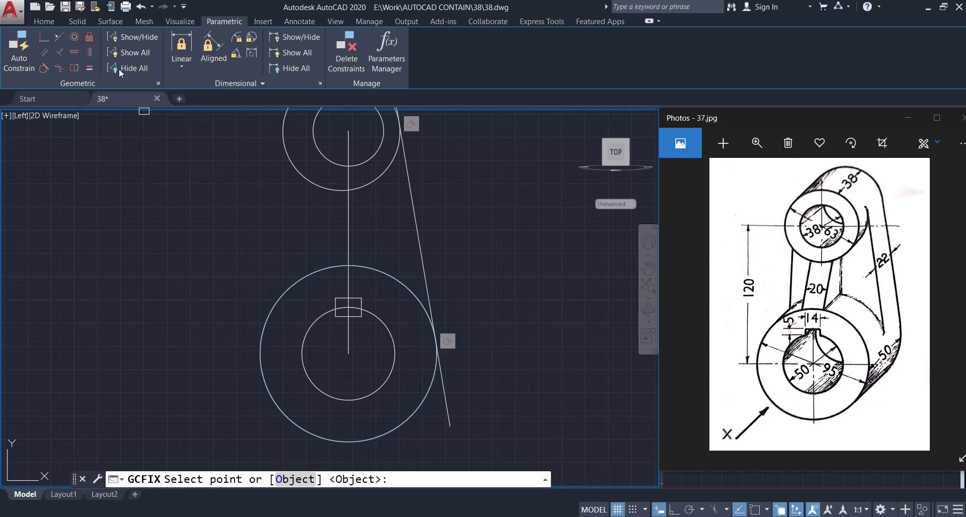
pyautogui.click(281, 289)
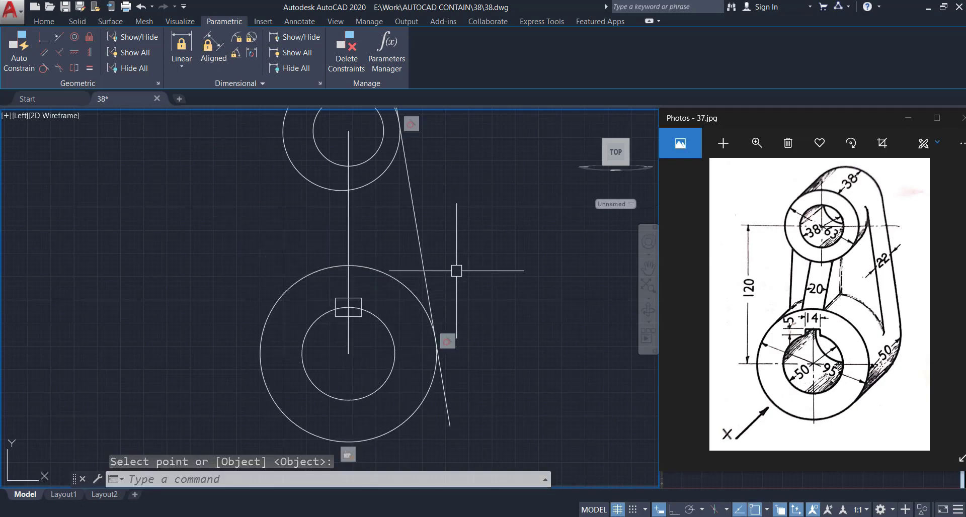
# - Move the upper boss's outer circle by its centre onto the upper end of the vertical centre line
pyautogui.moveTo(458, 270); pyautogui.dragTo(447, 343, button='middle')
pyautogui.press('Escape')
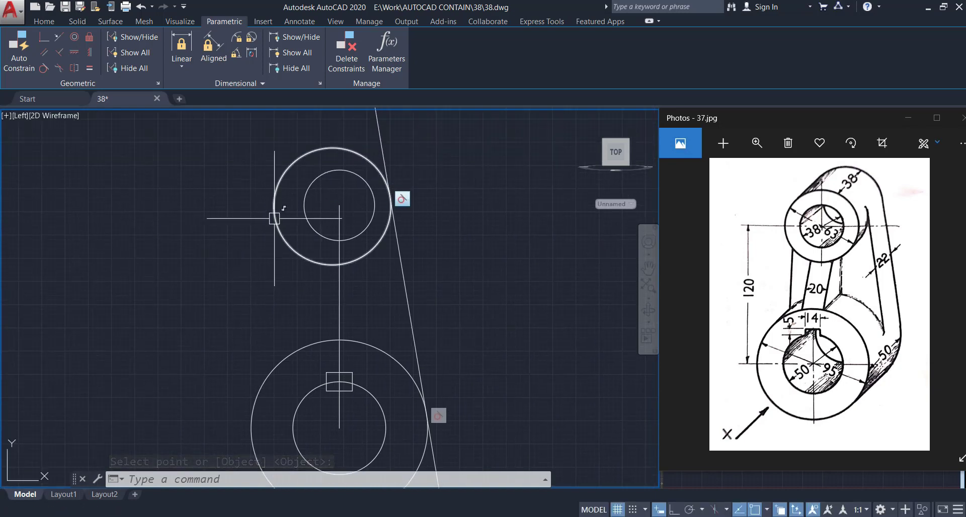
pyautogui.click(274, 215)
pyautogui.scroll(2, 328, 217)
pyautogui.write('m')
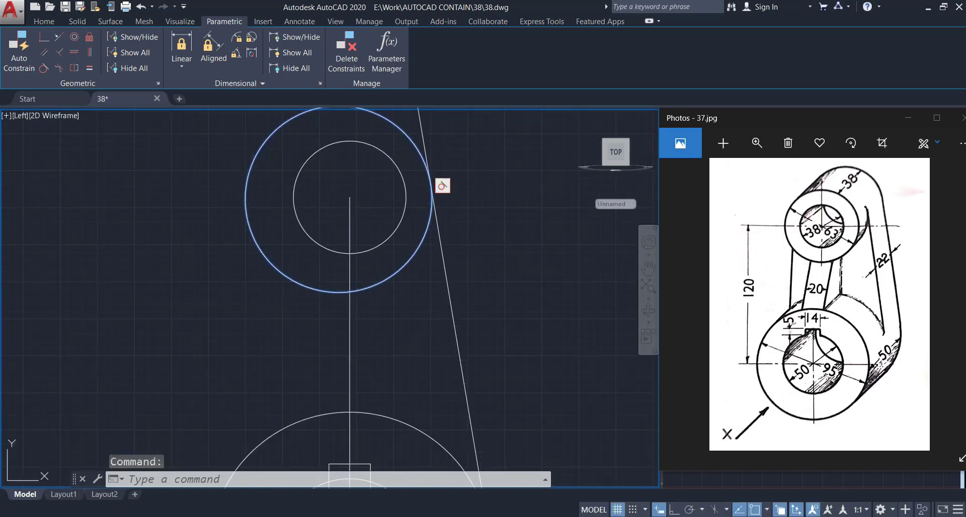
pyautogui.press('Return')
pyautogui.click(339, 198)
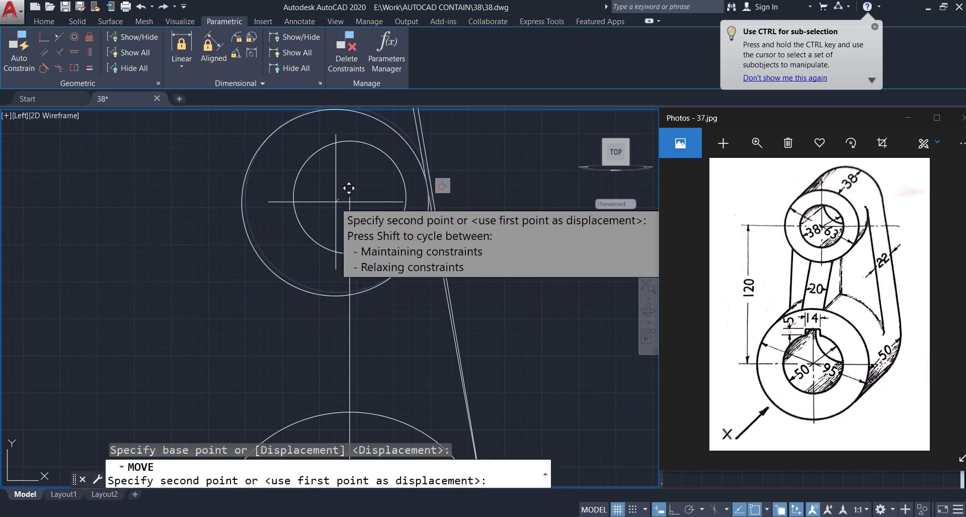
pyautogui.click(349, 199)
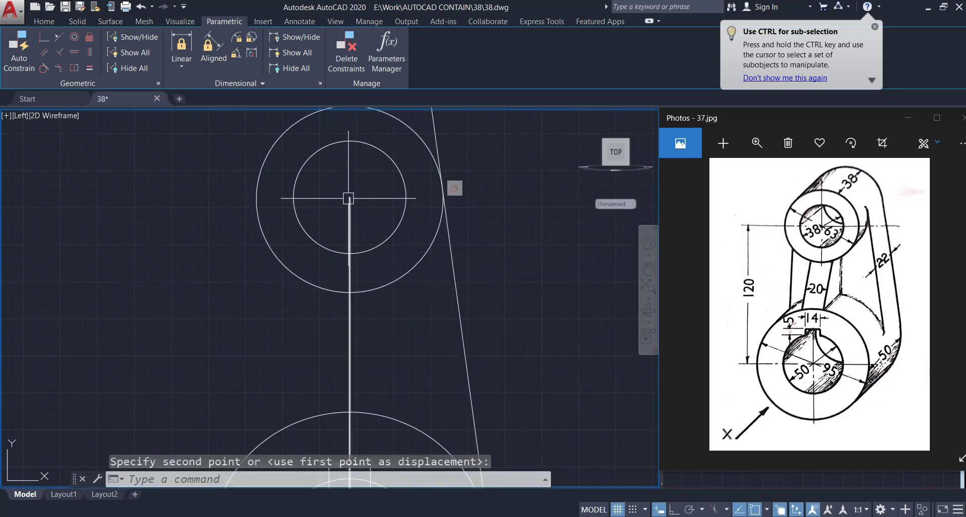
pyautogui.scroll(-2, 348, 200)
pyautogui.click(377, 334)
pyautogui.click(374, 247)
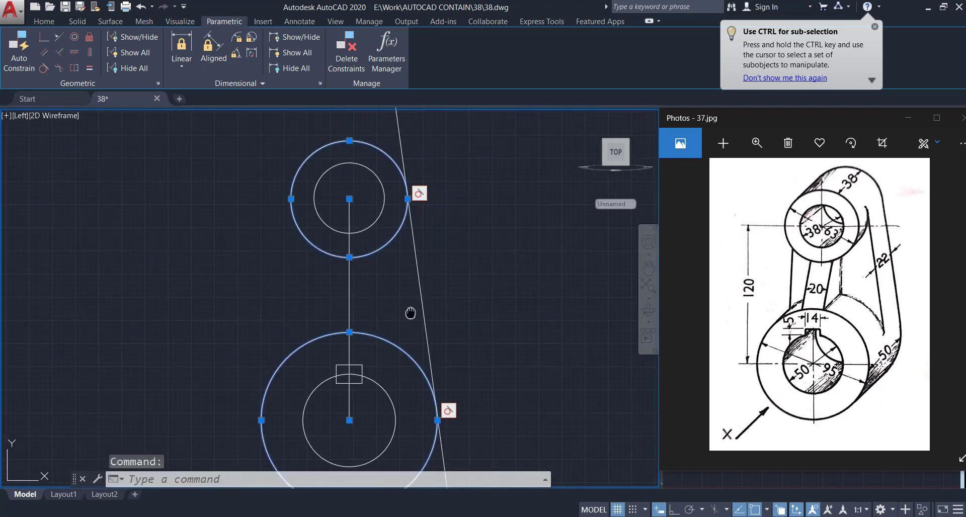
pyautogui.moveTo(409, 312); pyautogui.dragTo(408, 276, button='middle')
pyautogui.press('Escape')
# - Trim both ends of the slanted line that extend past its tangent points on the two outer circles
pyautogui.scroll(-2, 413, 280)
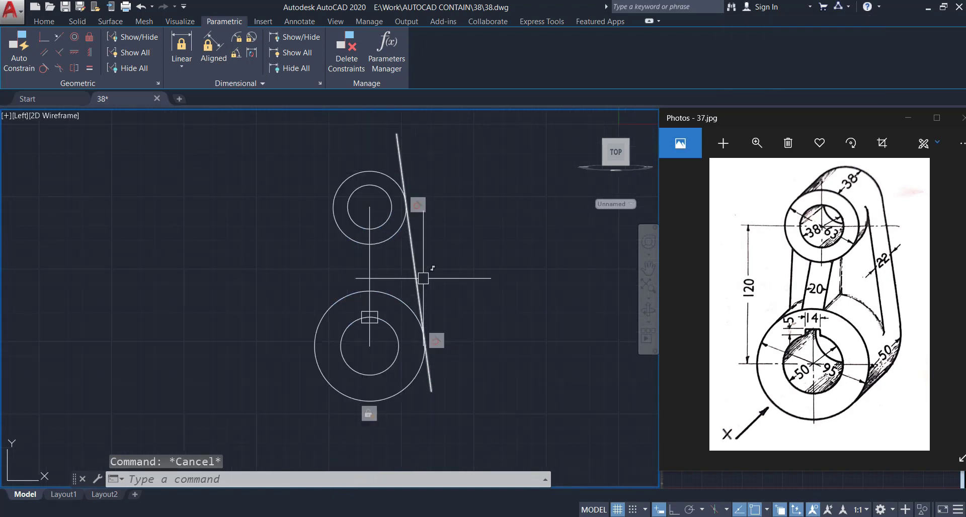
pyautogui.write('TR')
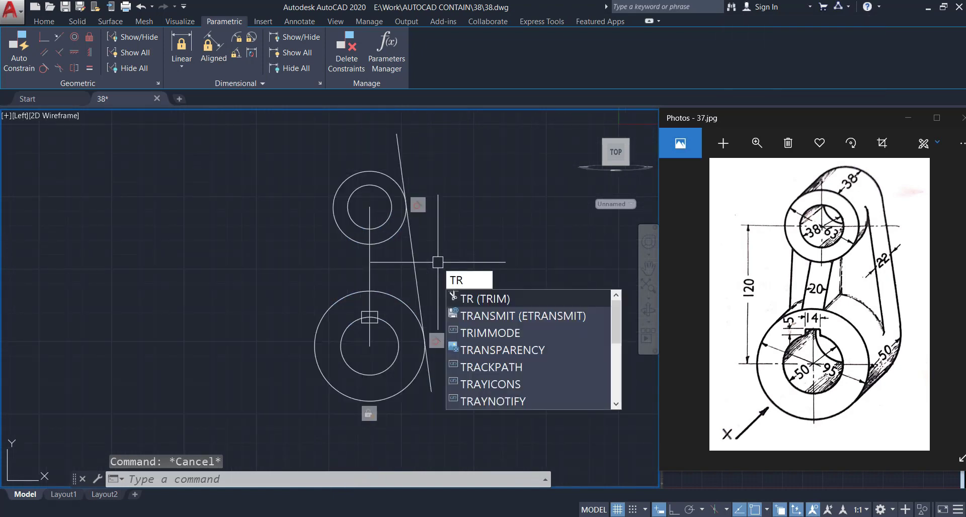
pyautogui.press('Return')
pyautogui.click(401, 165)
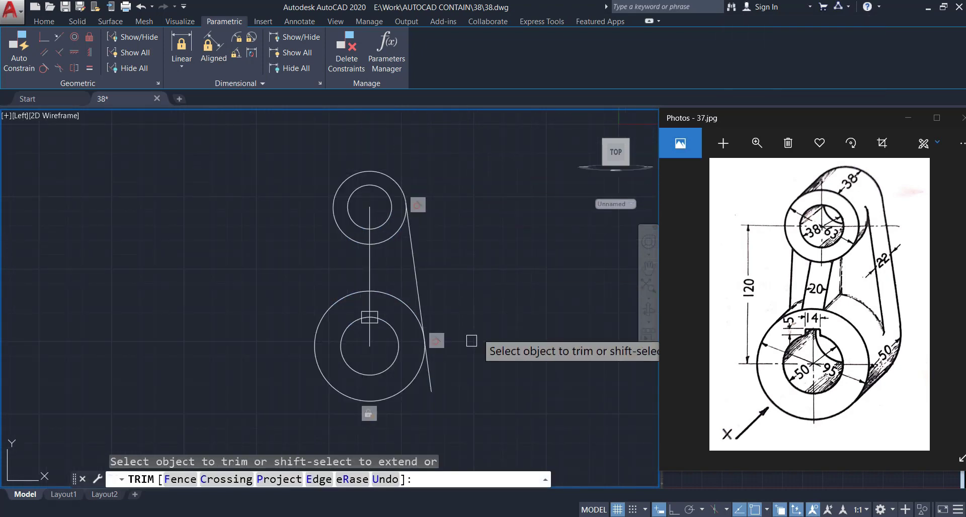
pyautogui.press('Escape')
# - Mirror the tangent line about the vertical centre line, keeping the source line
pyautogui.scroll(2, 411, 274)
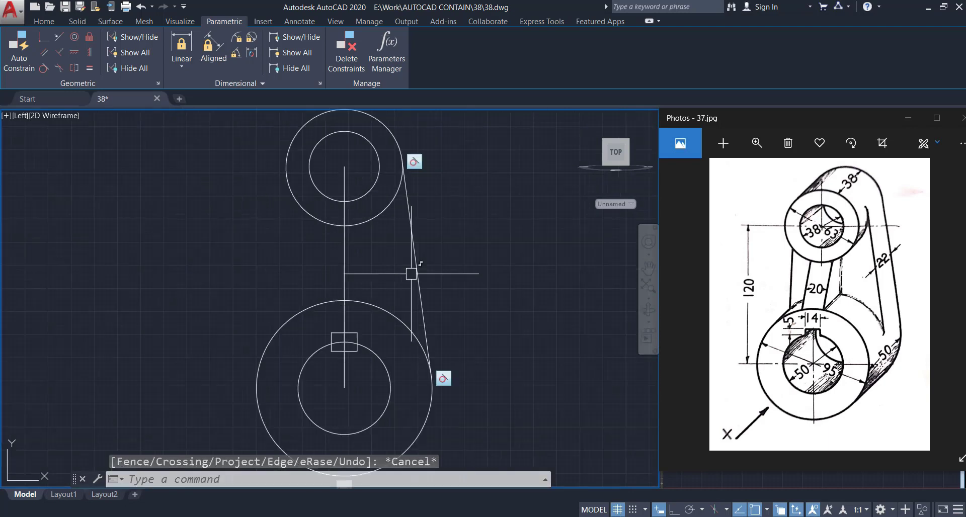
pyautogui.click(445, 226)
pyautogui.click(384, 263)
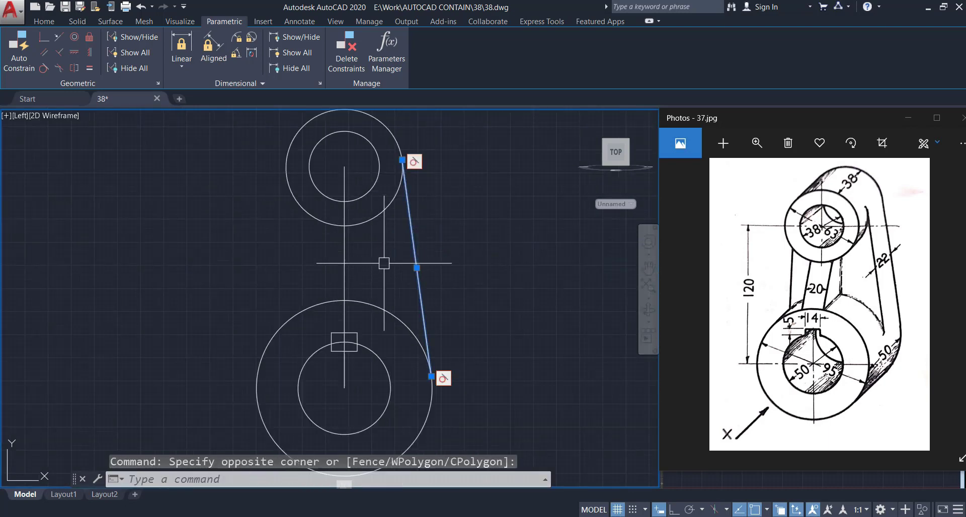
pyautogui.write('MI')
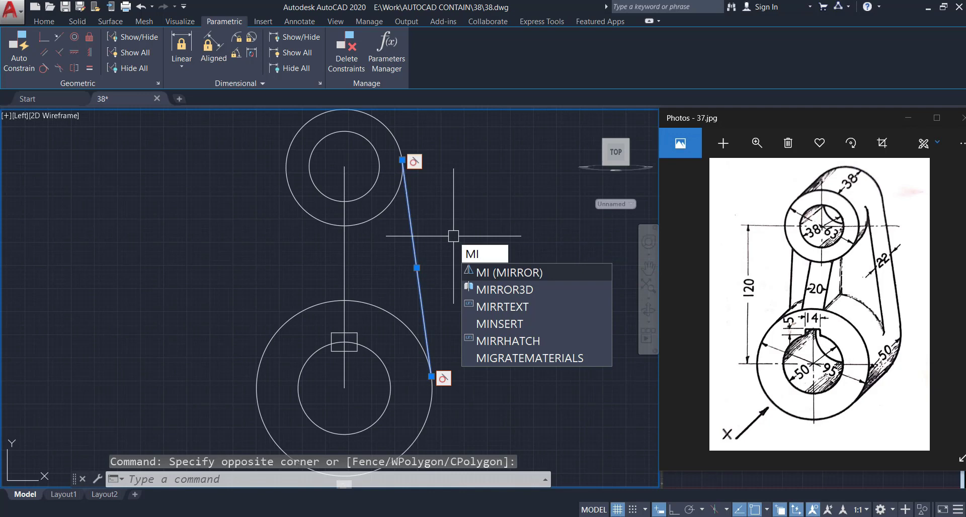
pyautogui.press('Return')
pyautogui.click(344, 267)
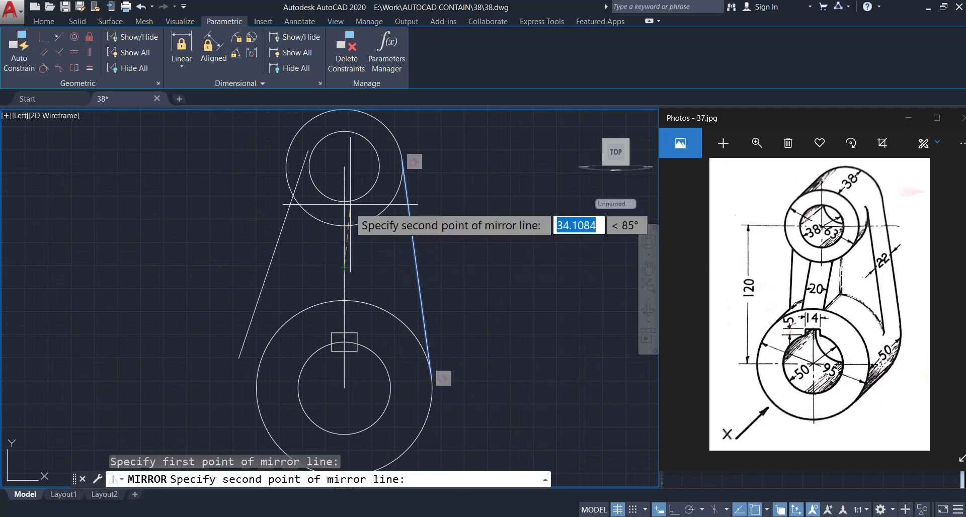
pyautogui.click(345, 166)
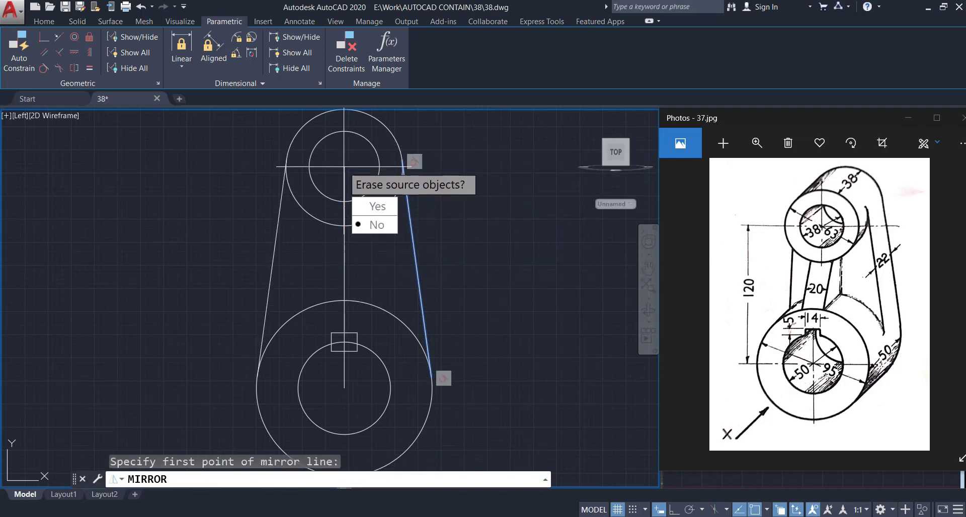
pyautogui.press('Return')
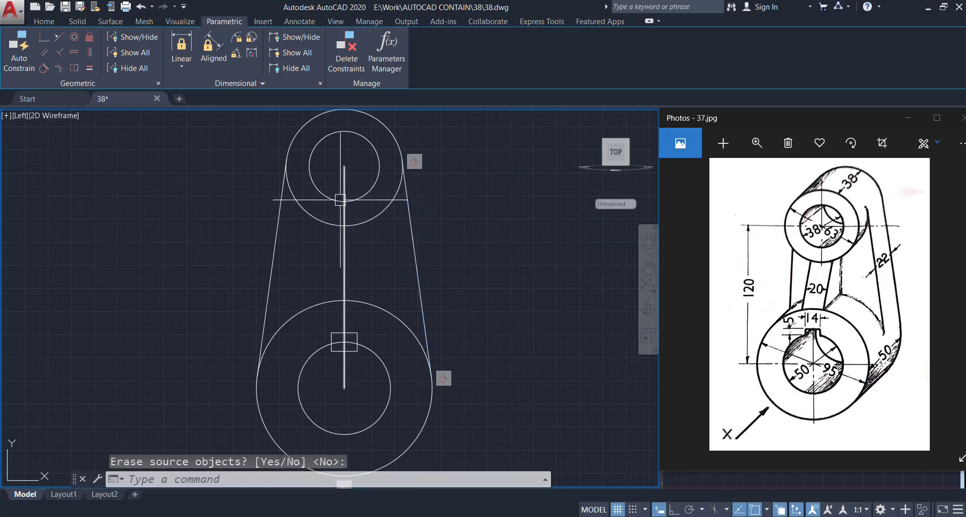
# - Erase the vertical centre line joining the two boss centres
pyautogui.press('Return')
pyautogui.click(399, 247)
pyautogui.click(302, 263)
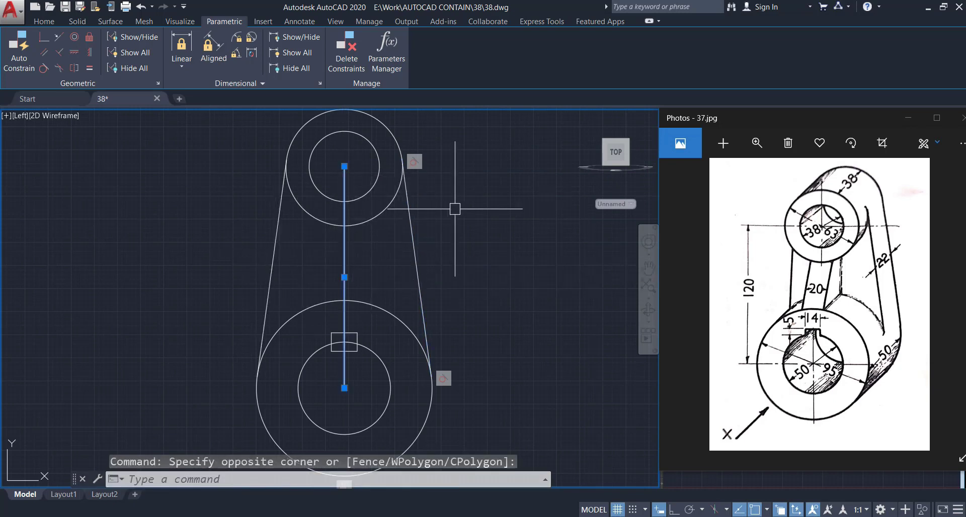
pyautogui.press('Return')
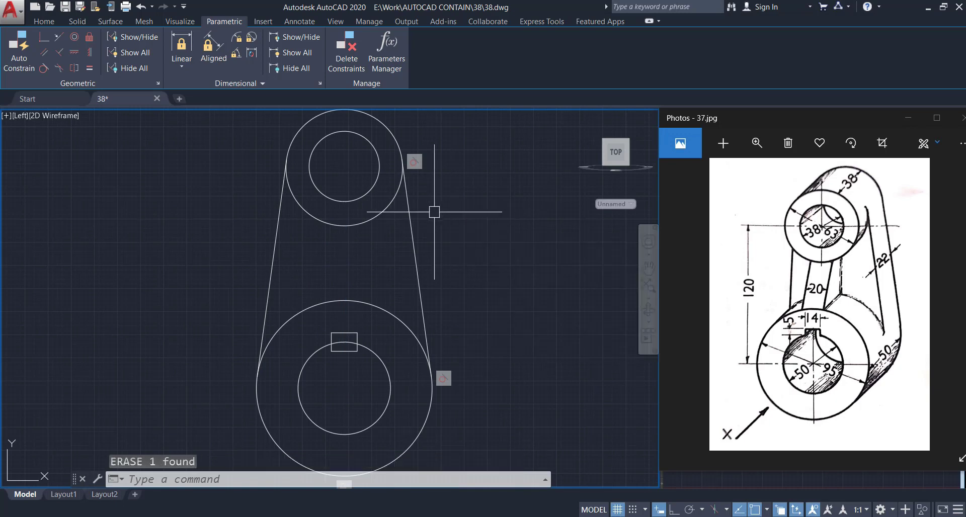
# - Switch to an angled 3D view of the link profile and set the visual style to Shaded with edges
pyautogui.scroll(-2, 403, 216)
pyautogui.scroll(2, 395, 243)
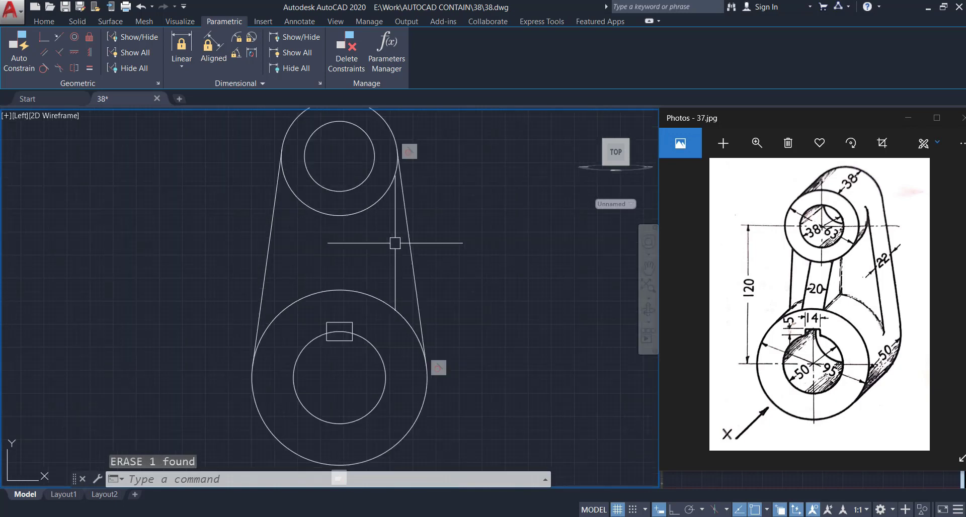
pyautogui.click(584, 116)
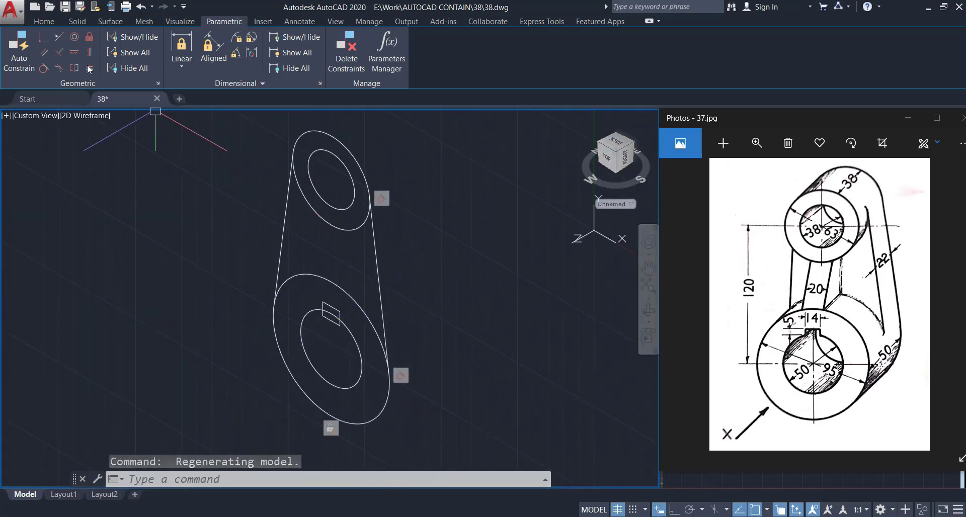
pyautogui.click(43, 23)
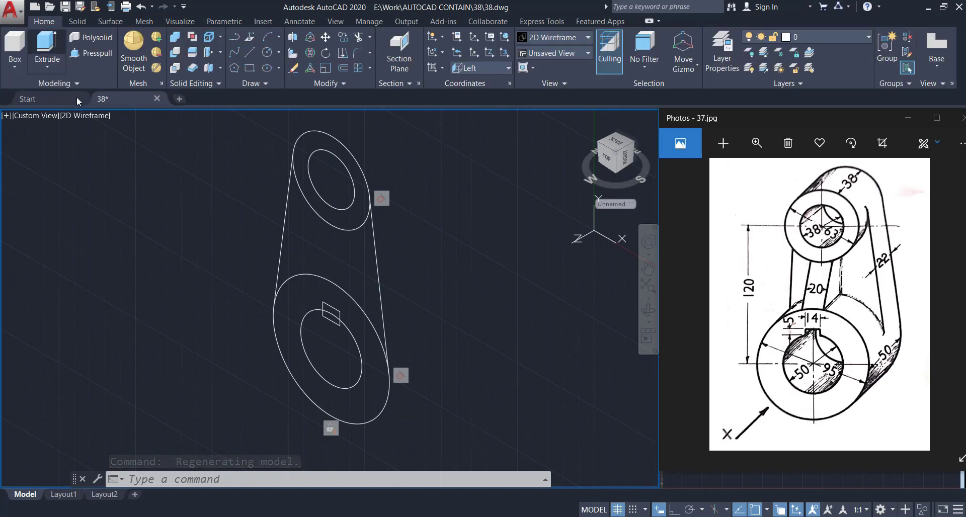
pyautogui.click(79, 116)
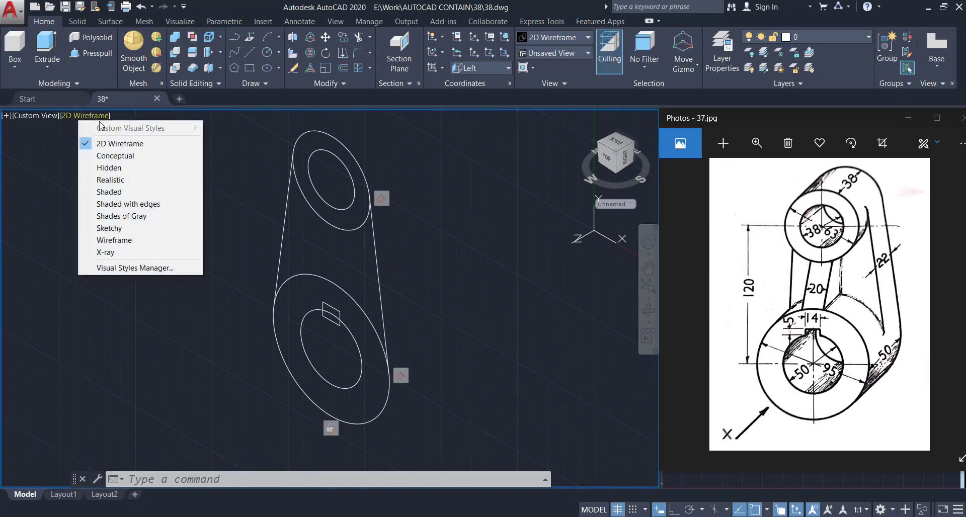
pyautogui.click(135, 204)
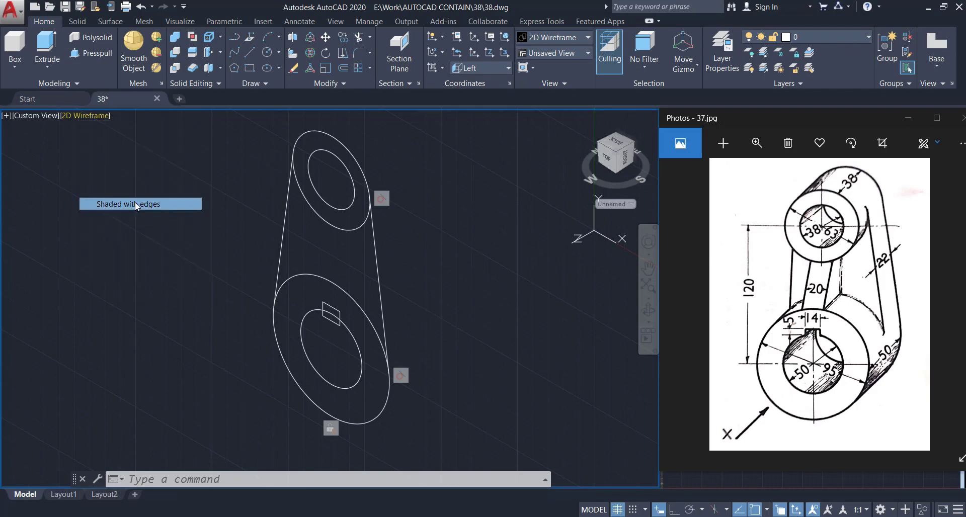
pyautogui.moveTo(264, 247); pyautogui.dragTo(283, 228, button='middle')
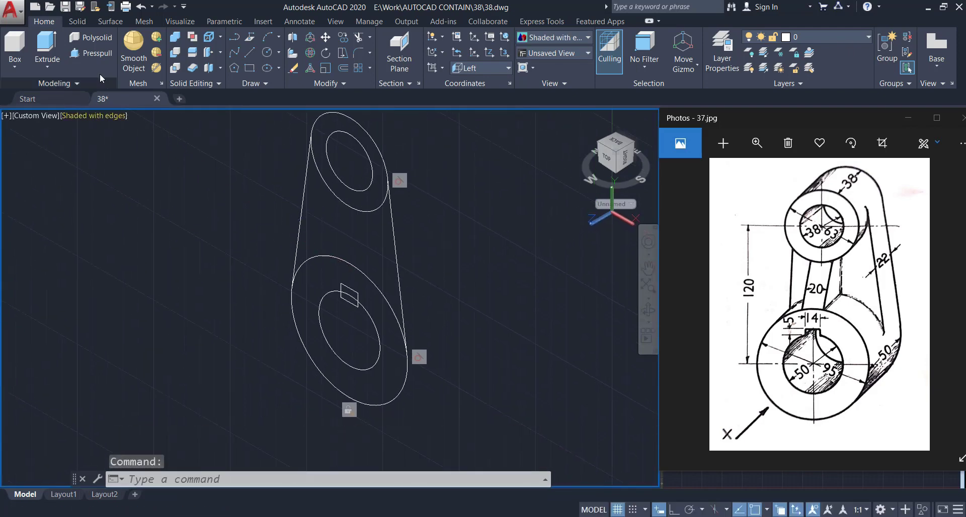
# - Presspull the ring between the upper boss's two circles to a height of 38
pyautogui.click(90, 56)
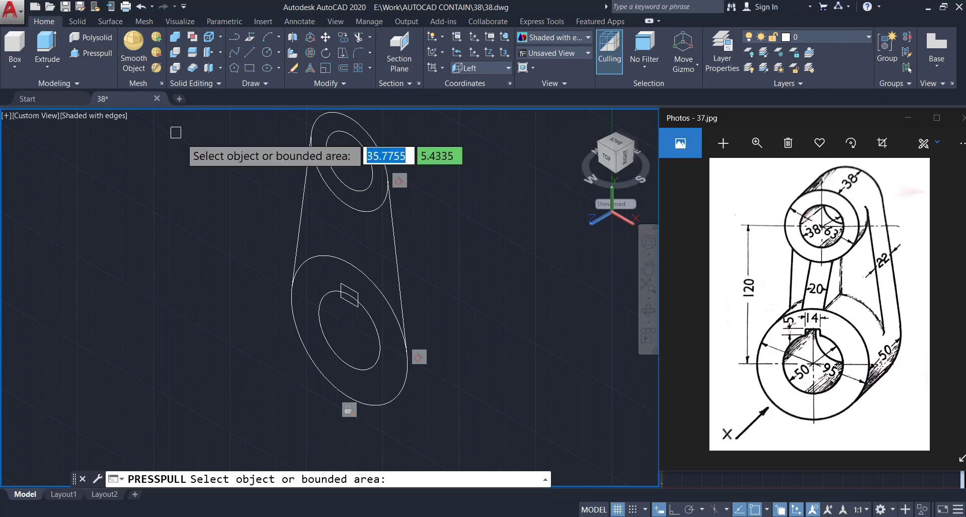
pyautogui.moveTo(227, 182); pyautogui.dragTo(221, 218, button='middle')
pyautogui.scroll(2, 316, 146)
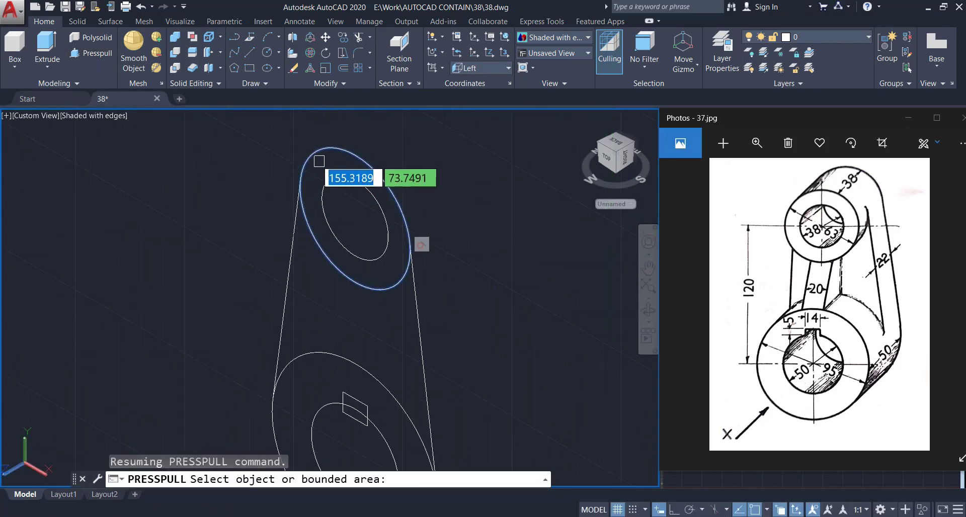
pyautogui.click(345, 162)
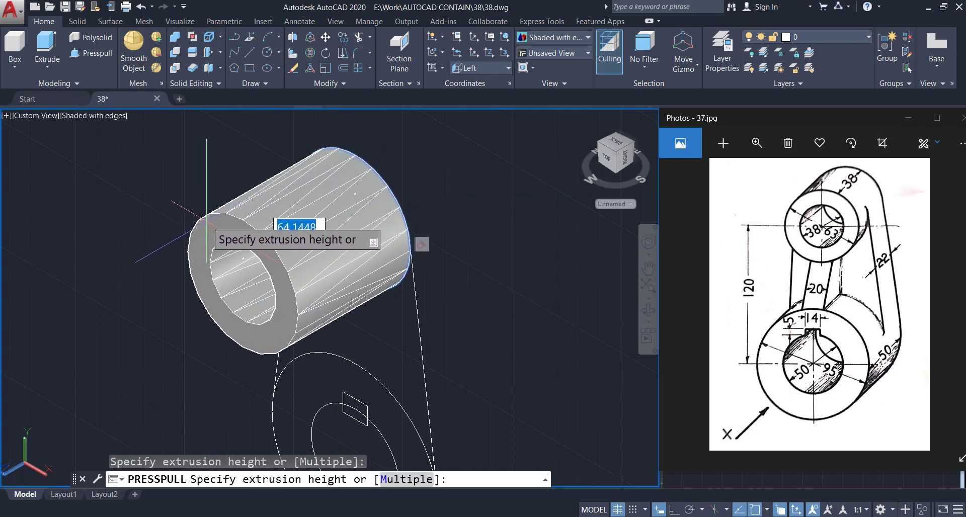
pyautogui.press('Return')
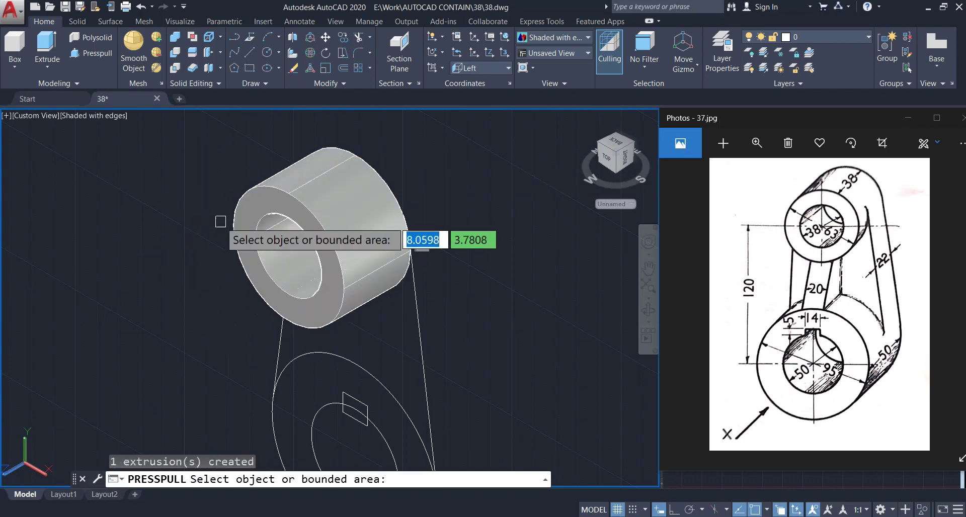
# - Presspull the lower boss's ring to a height of 50, leaving the bore and keyway open
pyautogui.moveTo(377, 301); pyautogui.dragTo(355, 141, button='middle')
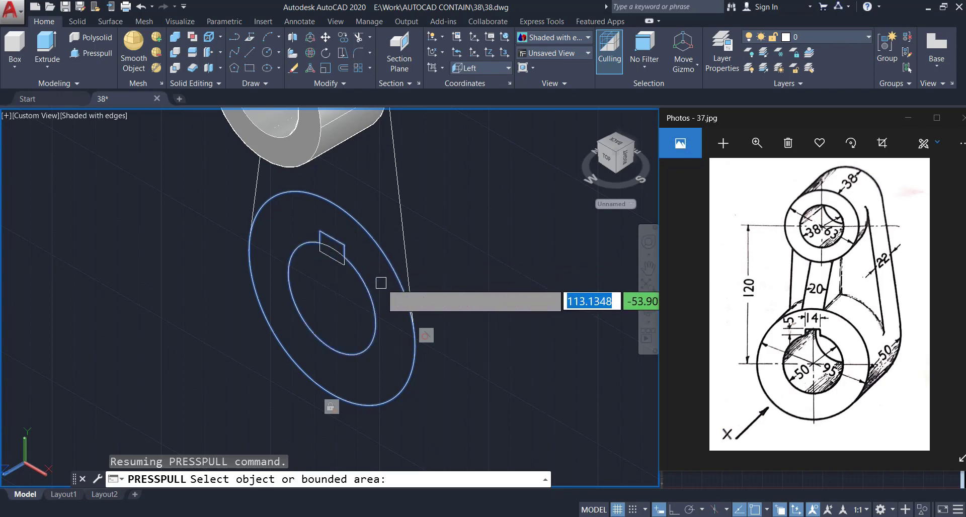
pyautogui.click(381, 283)
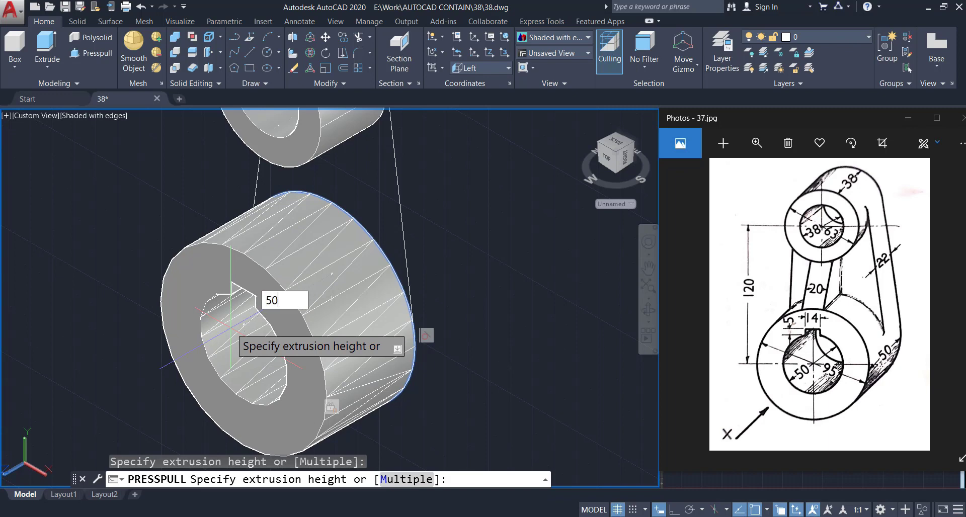
pyautogui.press('Return')
# - Presspull the web area between the two bosses and the tangent side lines to a height of 22
pyautogui.scroll(2, 448, 285)
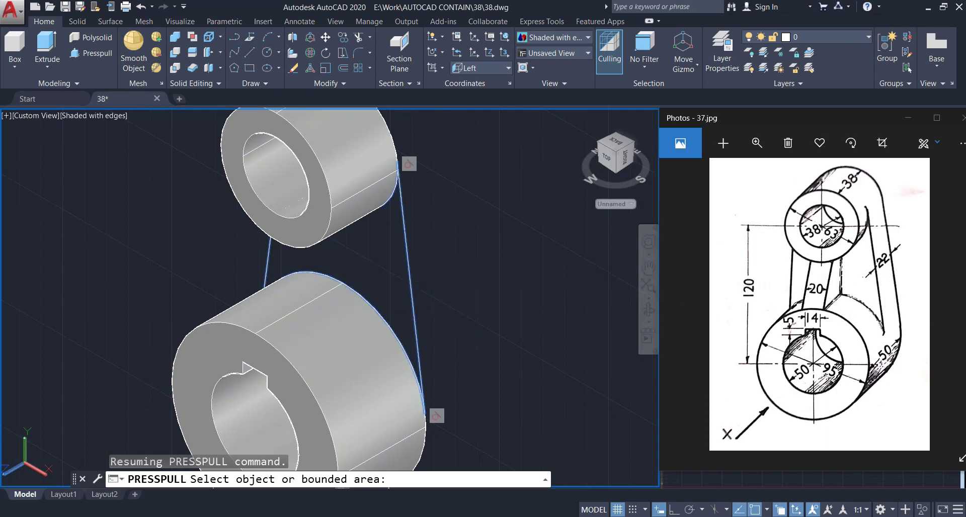
pyautogui.click(363, 254)
pyautogui.write('22')
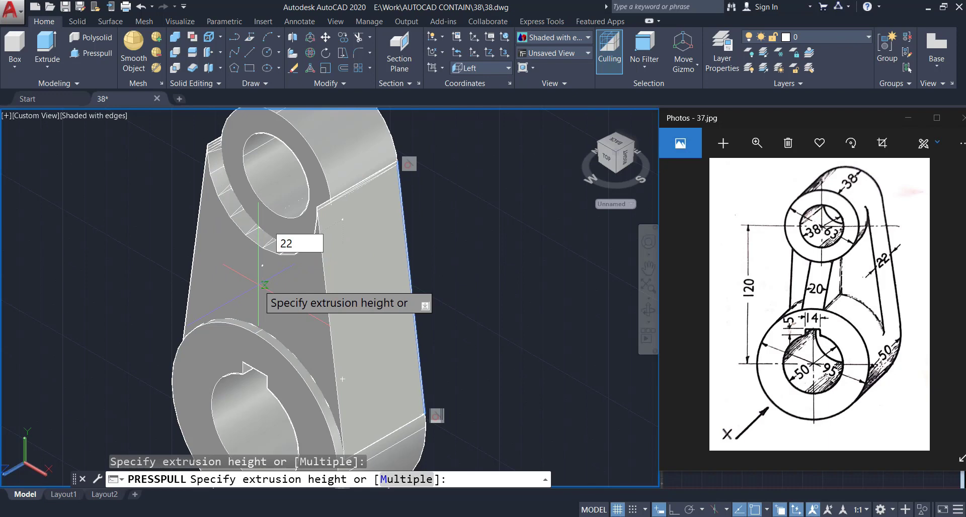
pyautogui.press('Return')
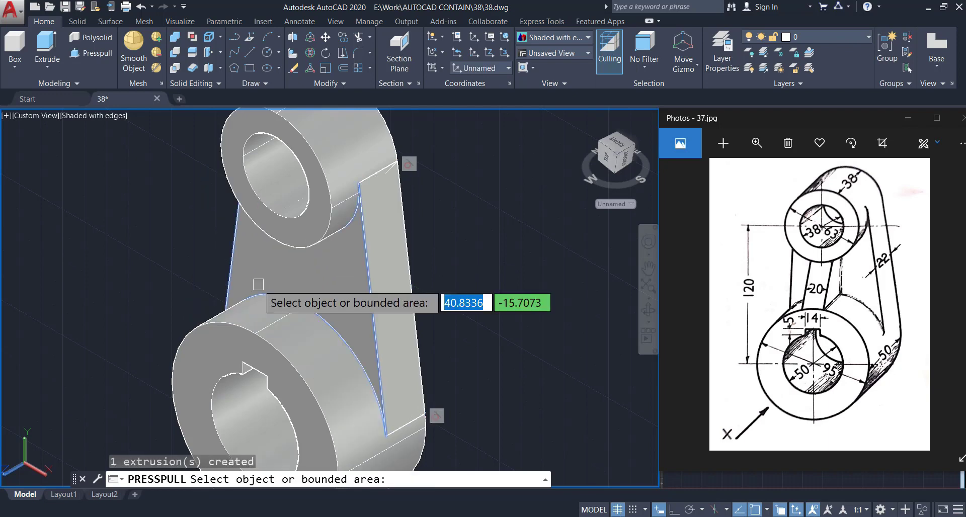
pyautogui.press('Return')
# - With the UCS set to Front, draw a line from the upper boss's front-face bottom quadrant to the lower boss's front-face top quadrant
pyautogui.scroll(-3, 290, 267)
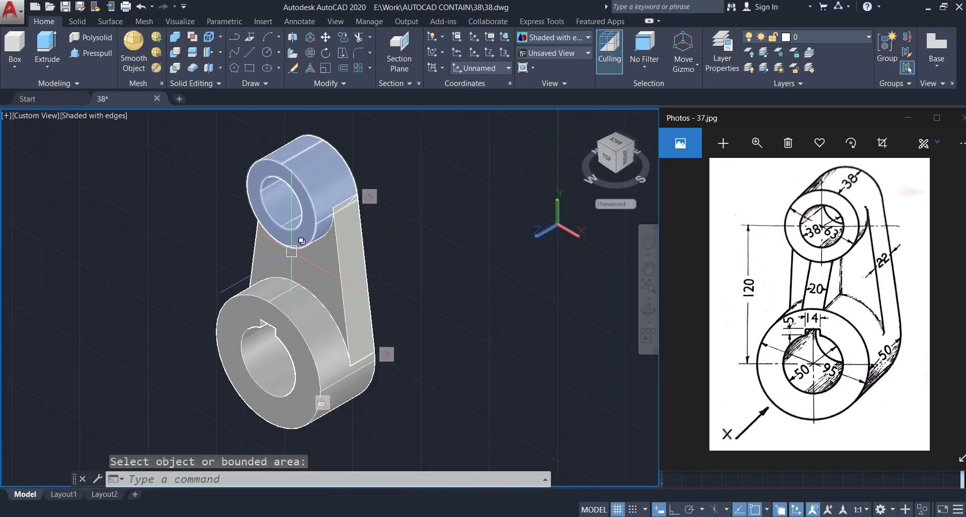
pyautogui.scroll(2, 282, 313)
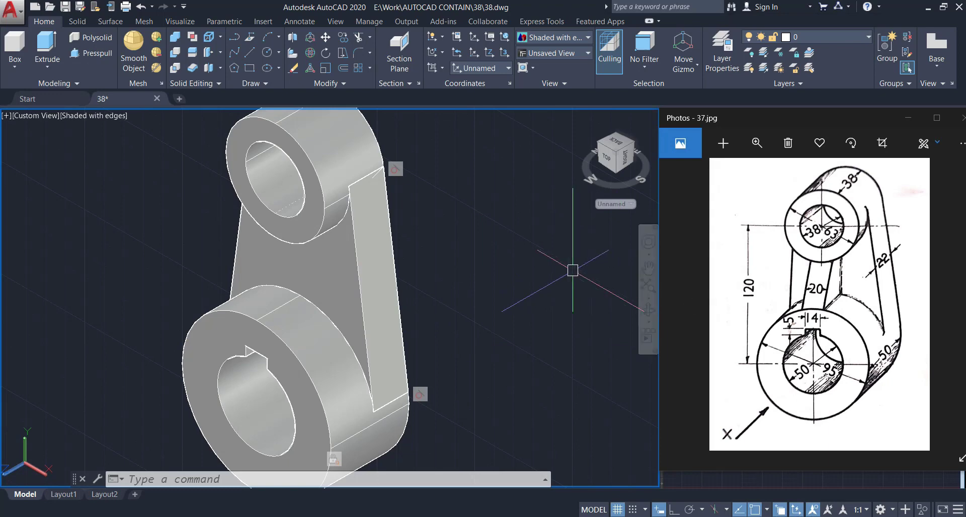
pyautogui.click(509, 69)
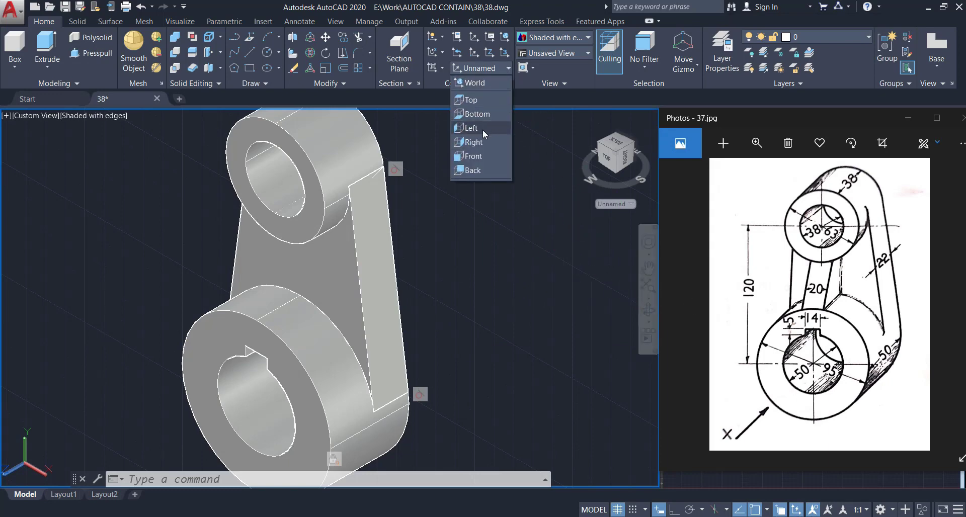
pyautogui.click(480, 156)
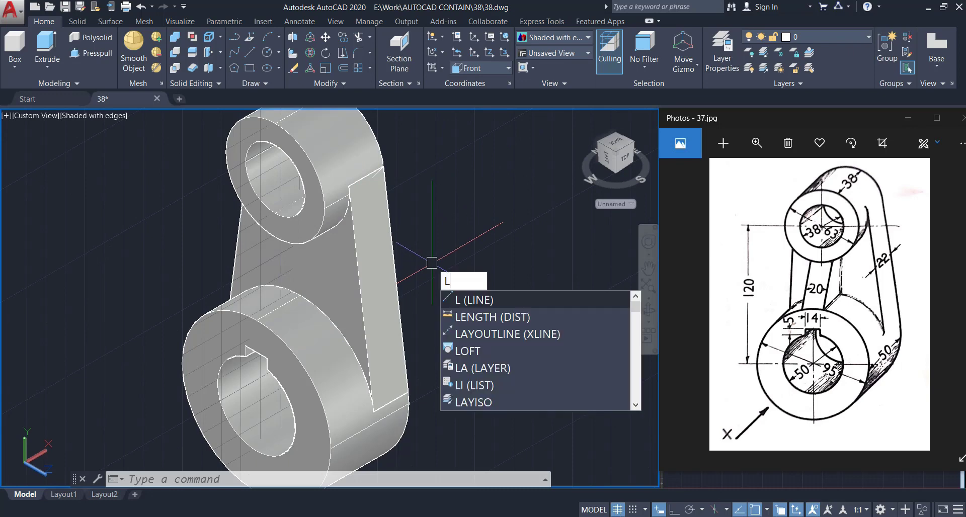
pyautogui.press('Return')
pyautogui.scroll(2, 282, 234)
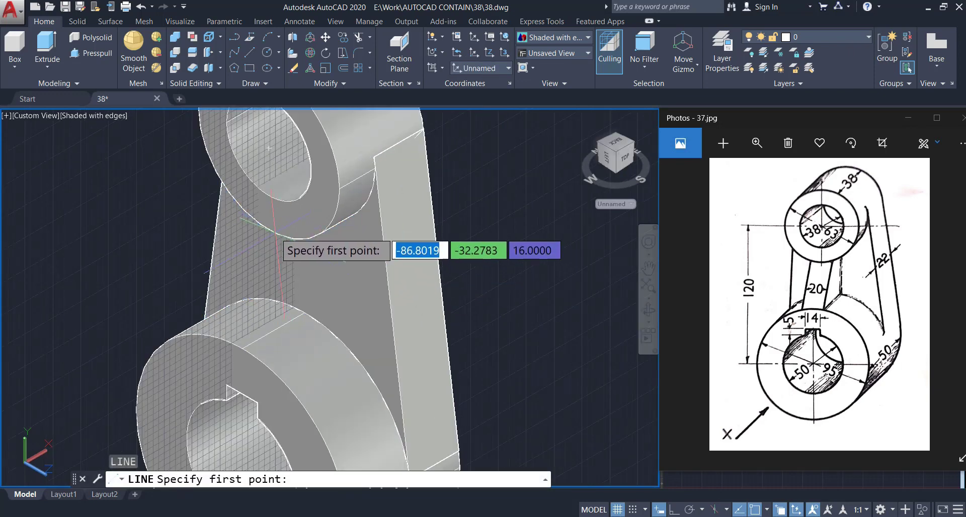
pyautogui.click(269, 229)
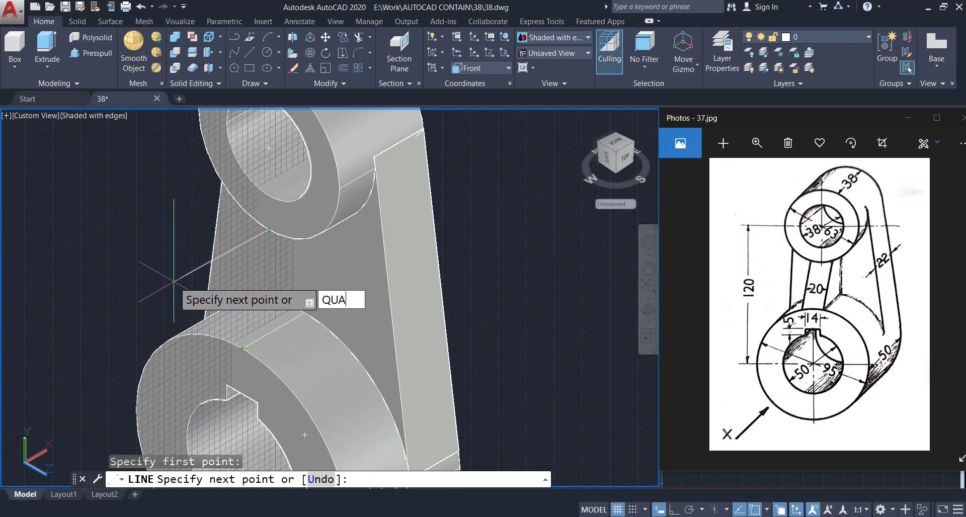
pyautogui.press('Return')
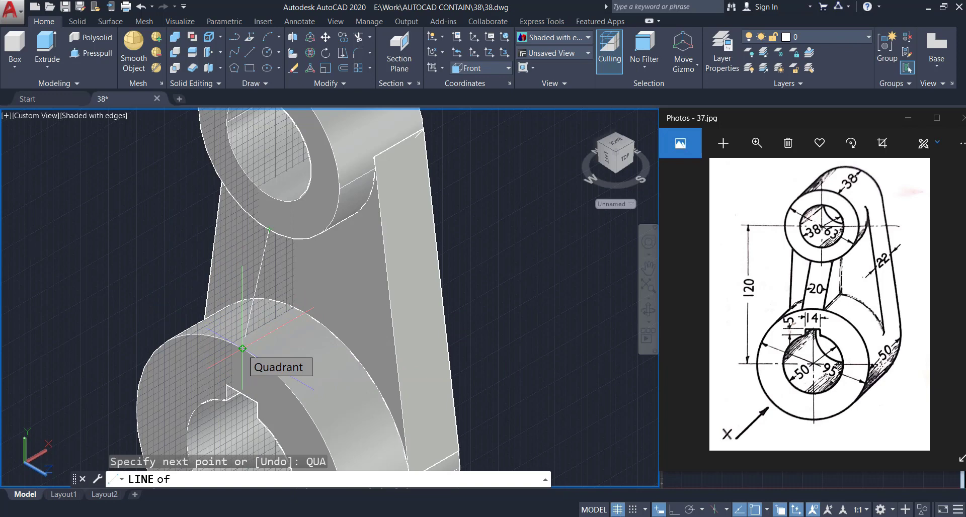
pyautogui.click(242, 348)
pyautogui.press('Escape')
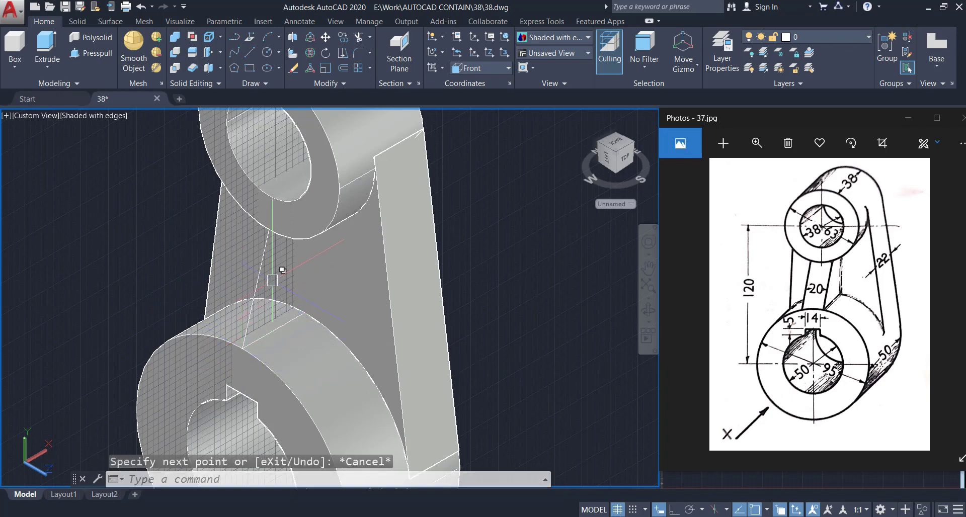
# - Move the new slanted line by its midpoint into the empty space beside the model
pyautogui.click(273, 259)
pyautogui.click(307, 314)
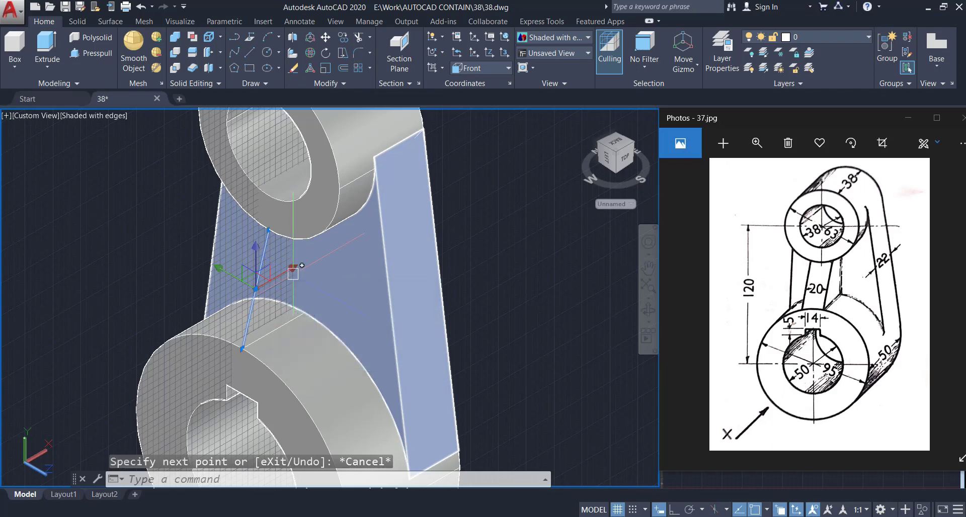
pyautogui.write('m')
pyautogui.press('Return')
pyautogui.click(255, 289)
pyautogui.scroll(-3, 255, 288)
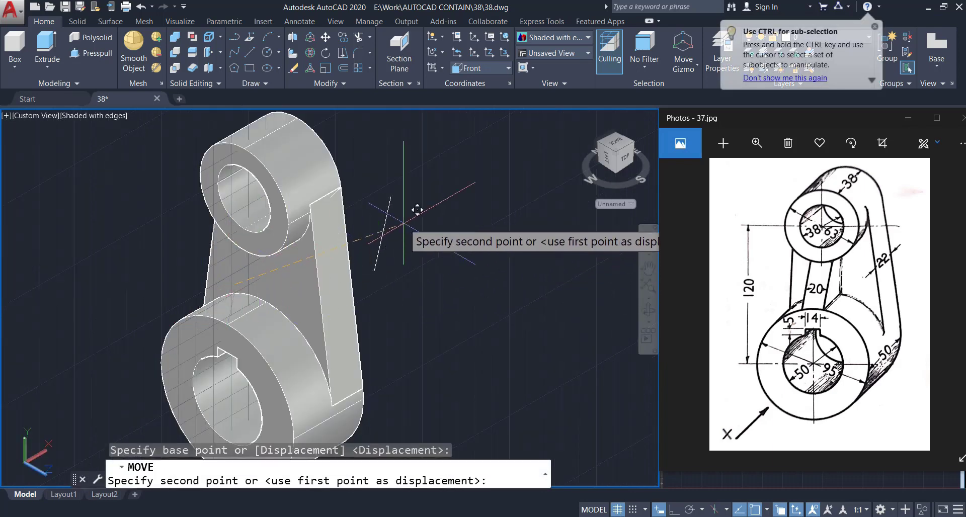
pyautogui.click(443, 201)
pyautogui.scroll(3, 416, 241)
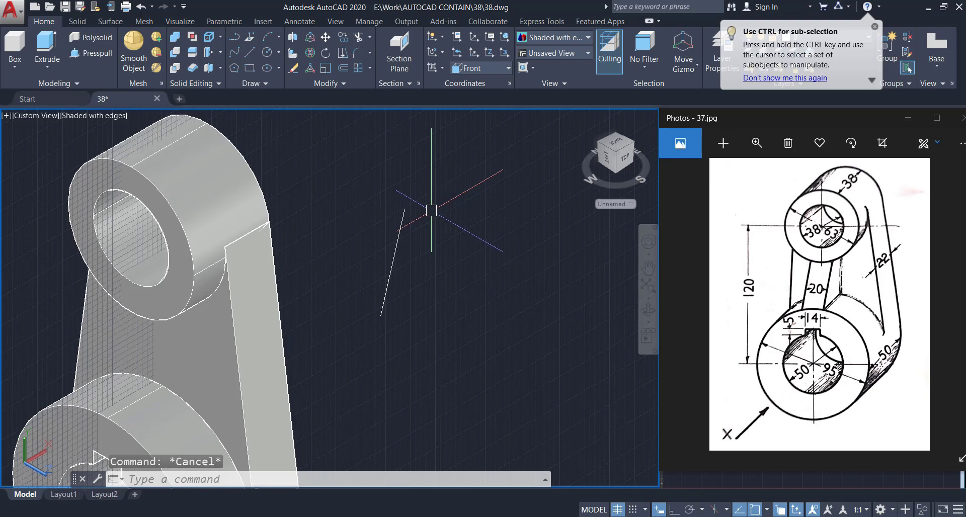
# - With Ortho on, draw a 5-unit vertical line up from the slanted line's upper end, followed by a 20-unit horizontal line toward the web side
pyautogui.write('l')
pyautogui.press('Return')
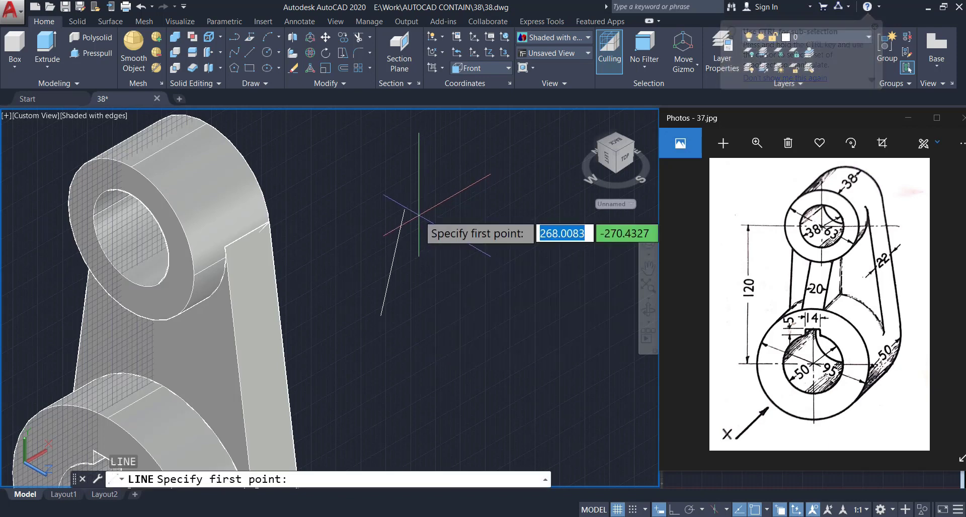
pyautogui.click(405, 210)
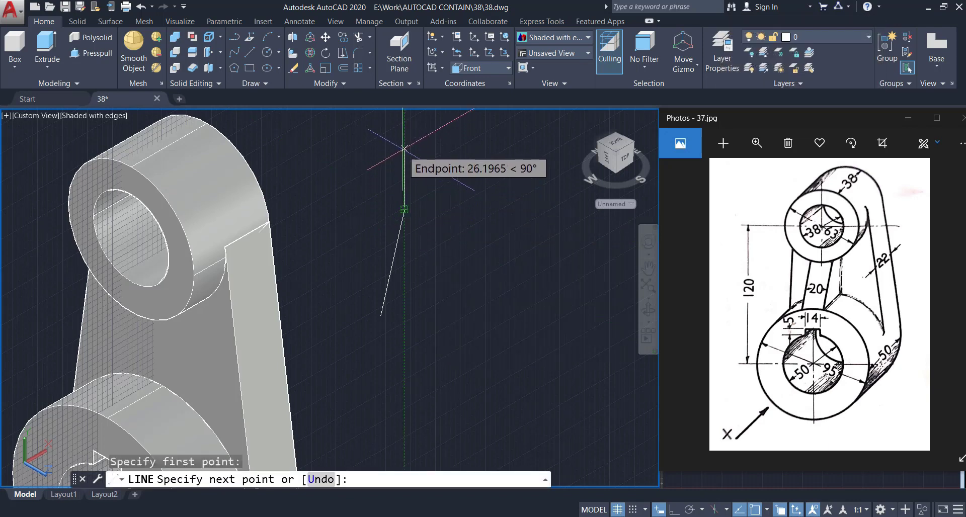
pyautogui.write('5')
pyautogui.press('Return')
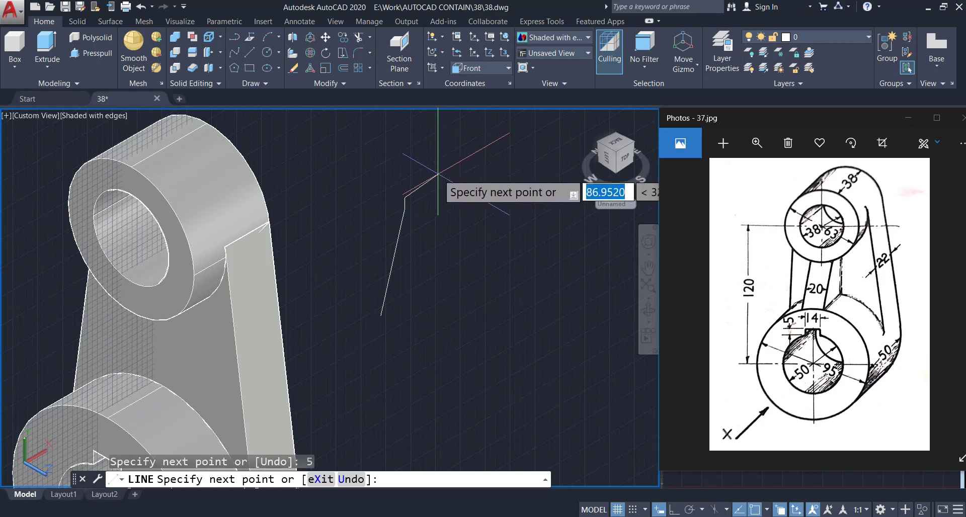
pyautogui.hotkey('ctrl', 'z')
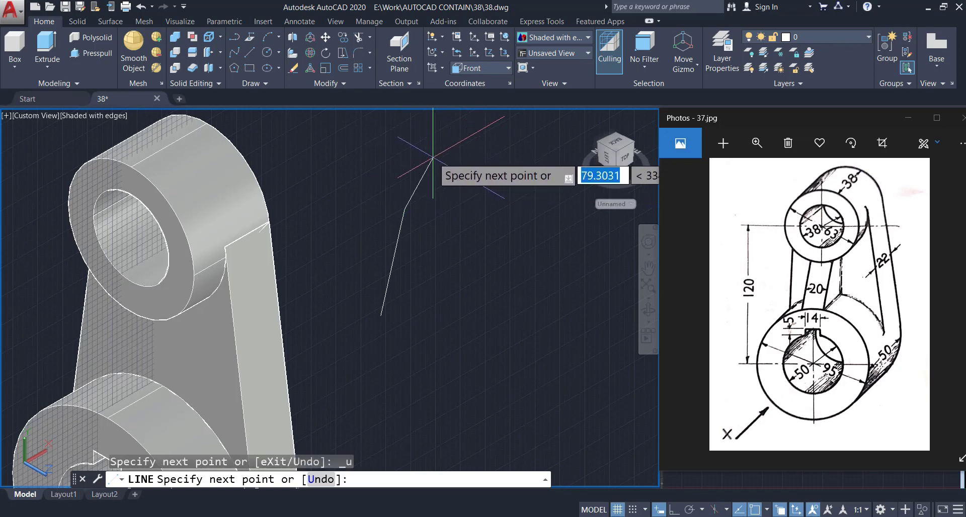
pyautogui.press('F8')
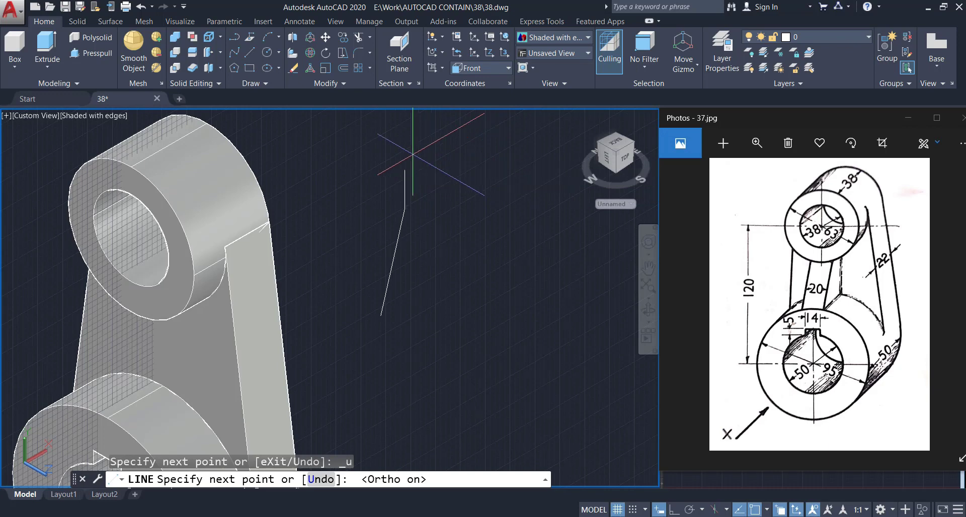
pyautogui.write('5')
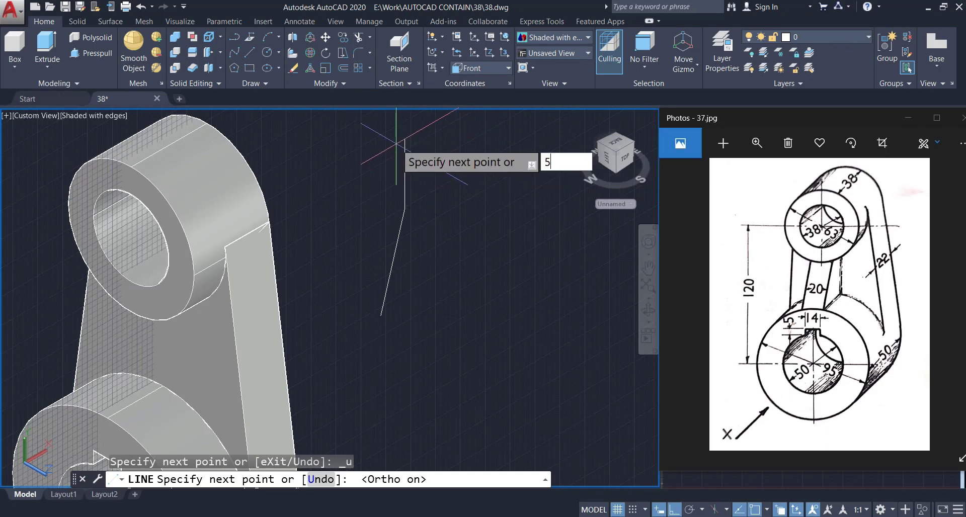
pyautogui.press('Return')
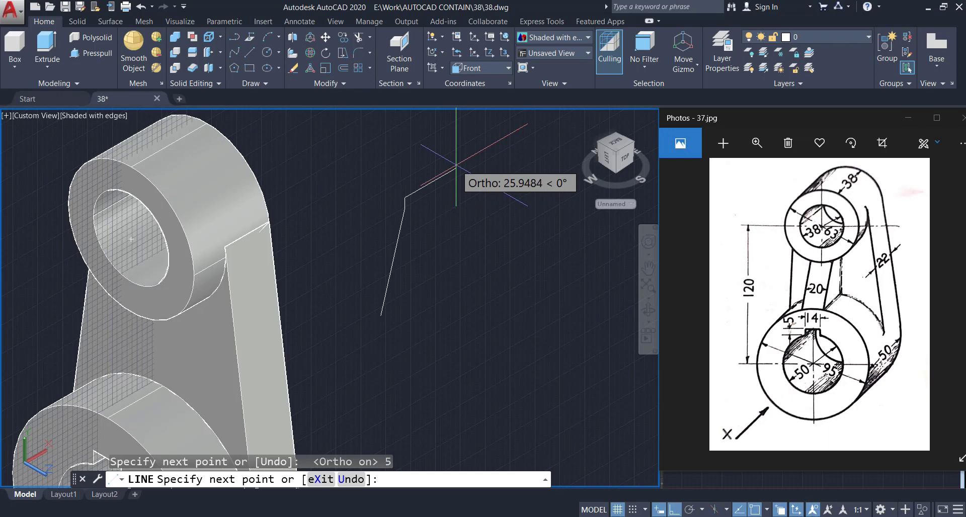
pyautogui.write('20')
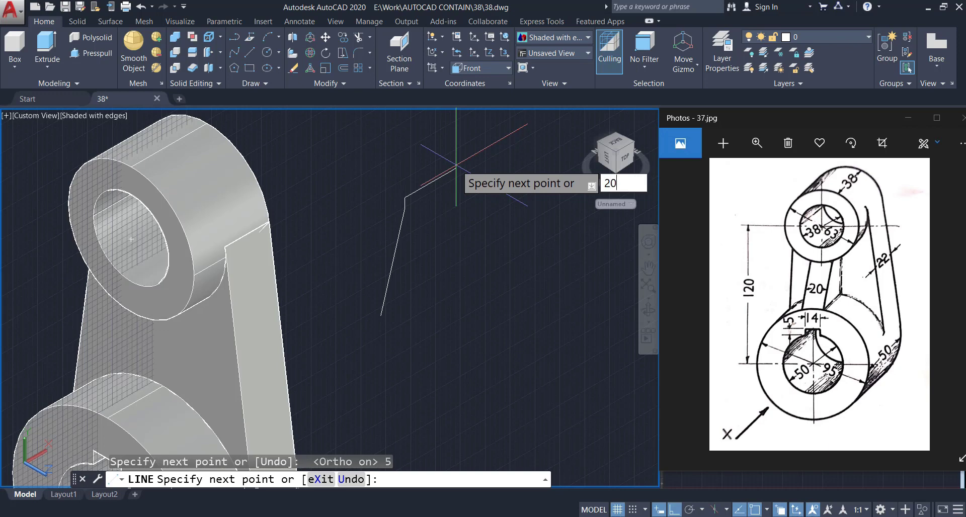
pyautogui.press('Return')
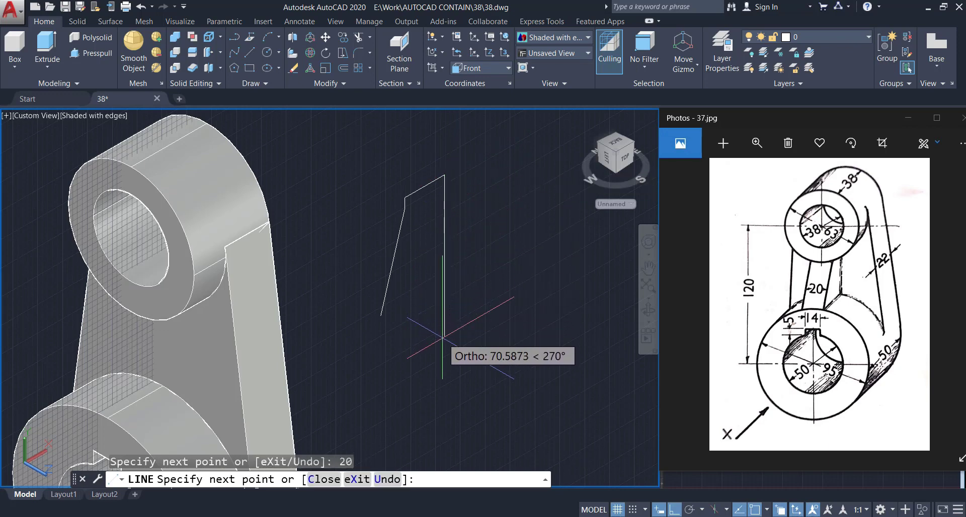
pyautogui.press('Escape')
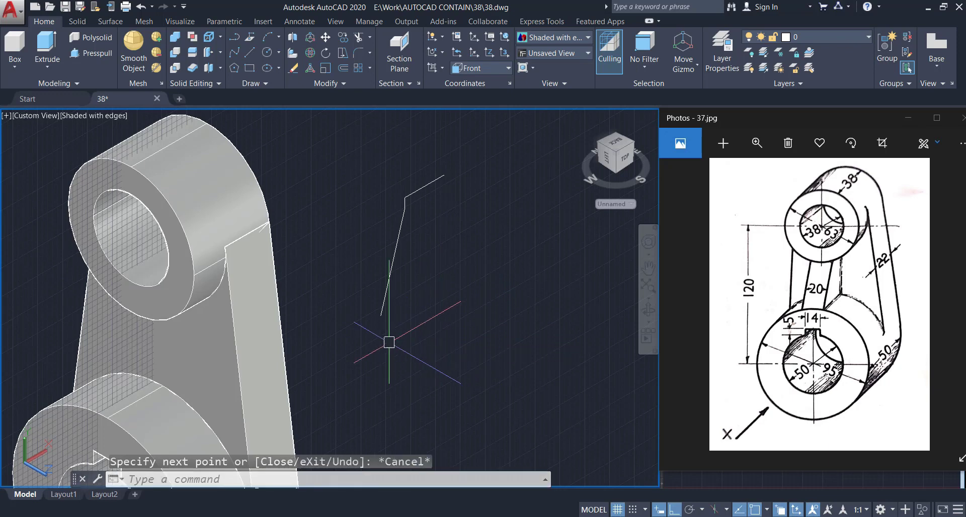
# - Close the rib profile with a 5-unit line down from the slanted line's lower end, a horizontal base and a vertical back edge
pyautogui.scroll(2, 389, 343)
pyautogui.press('Return')
pyautogui.click(383, 310)
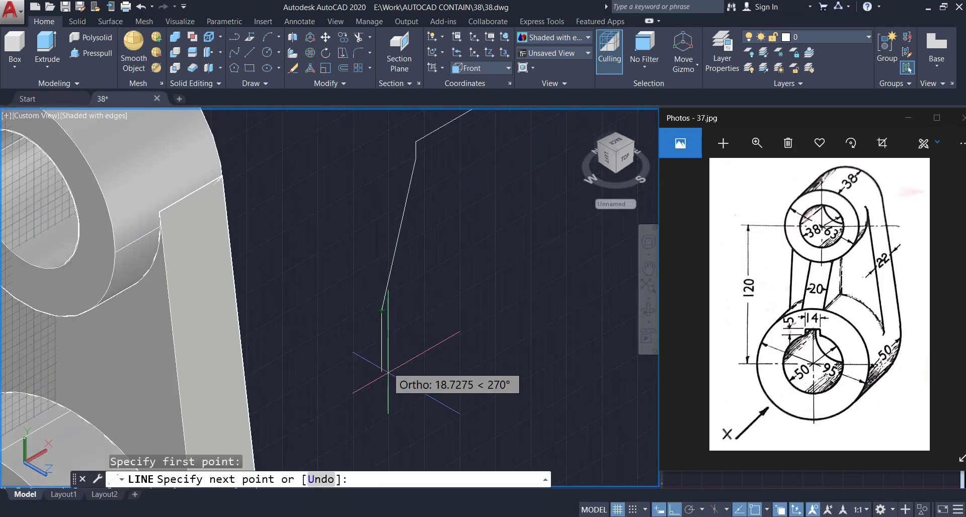
pyautogui.write('5')
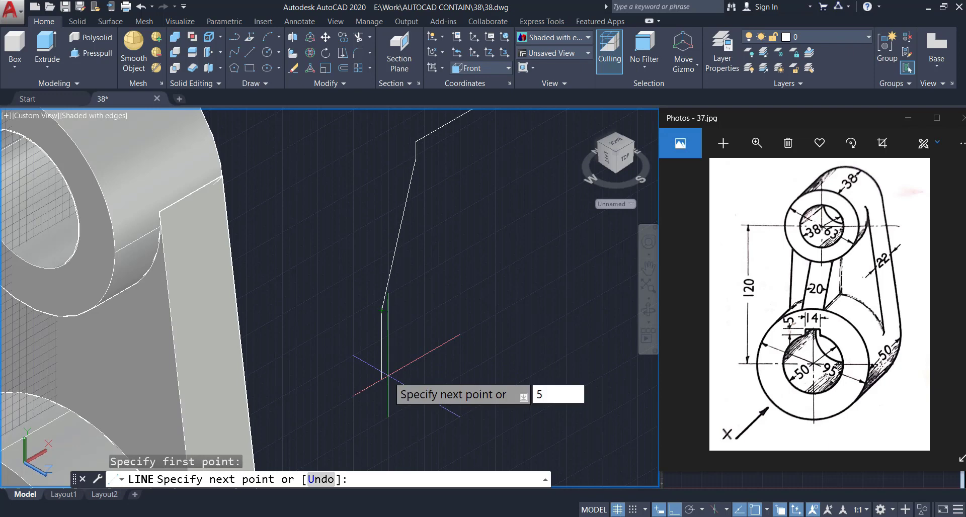
pyautogui.press('Return')
pyautogui.scroll(-2, 388, 375)
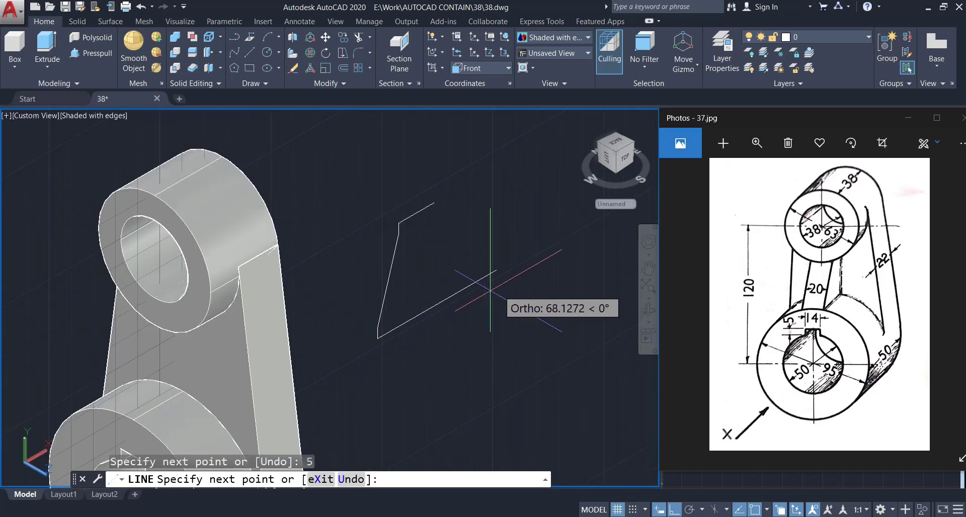
pyautogui.click(435, 203)
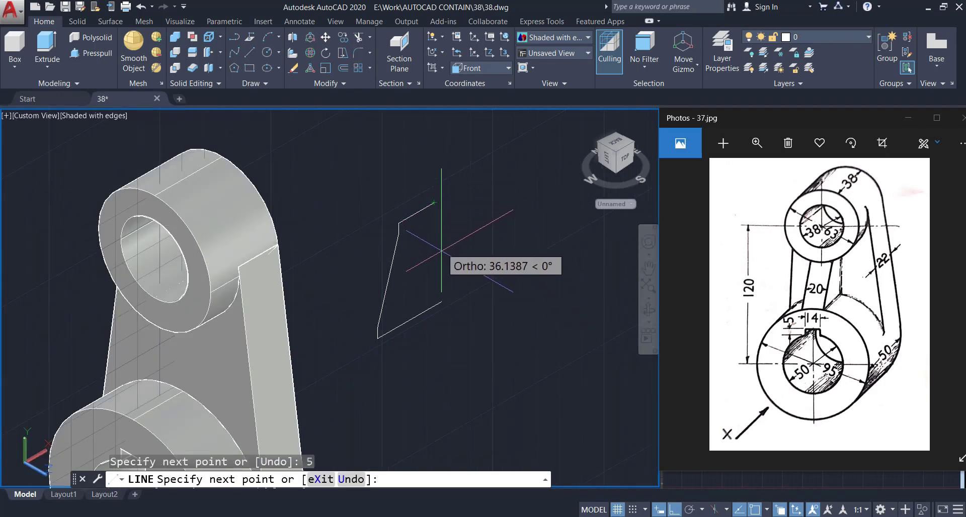
pyautogui.click(433, 306)
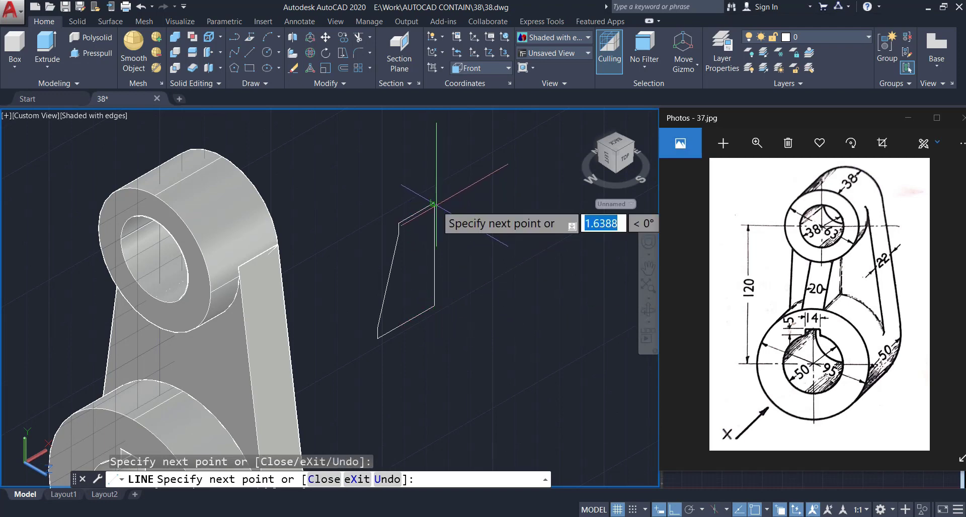
pyautogui.press('Escape')
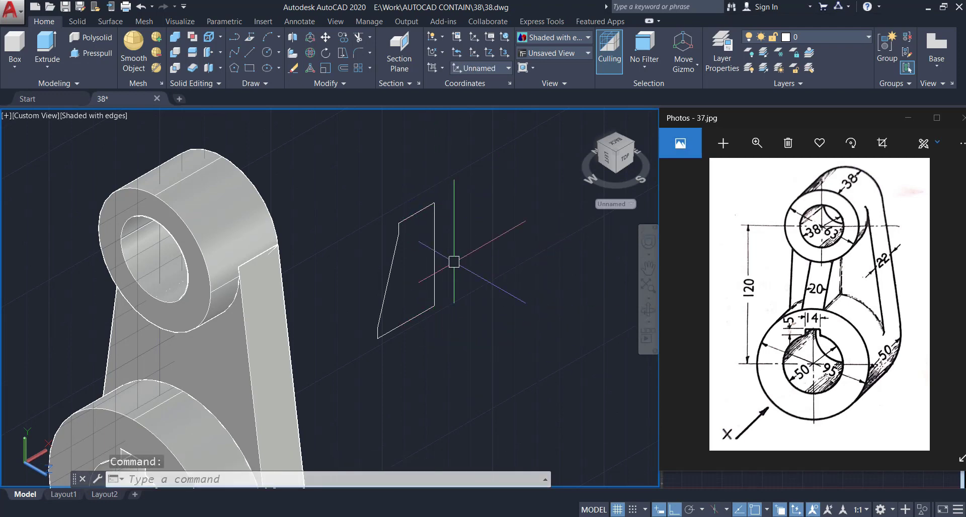
# - Join all the lines of the rib profile into a single polyline
pyautogui.press('Return')
pyautogui.click(367, 163)
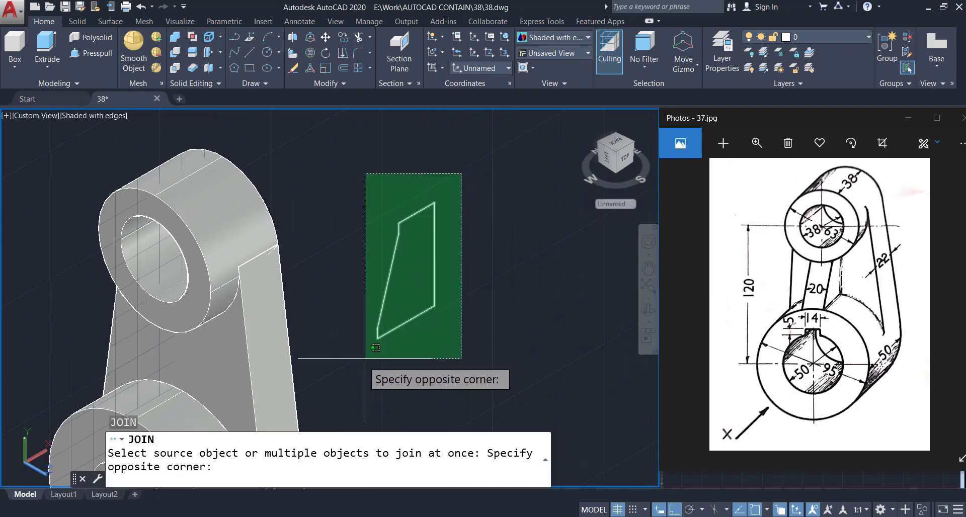
pyautogui.click(457, 373)
pyautogui.press('Return')
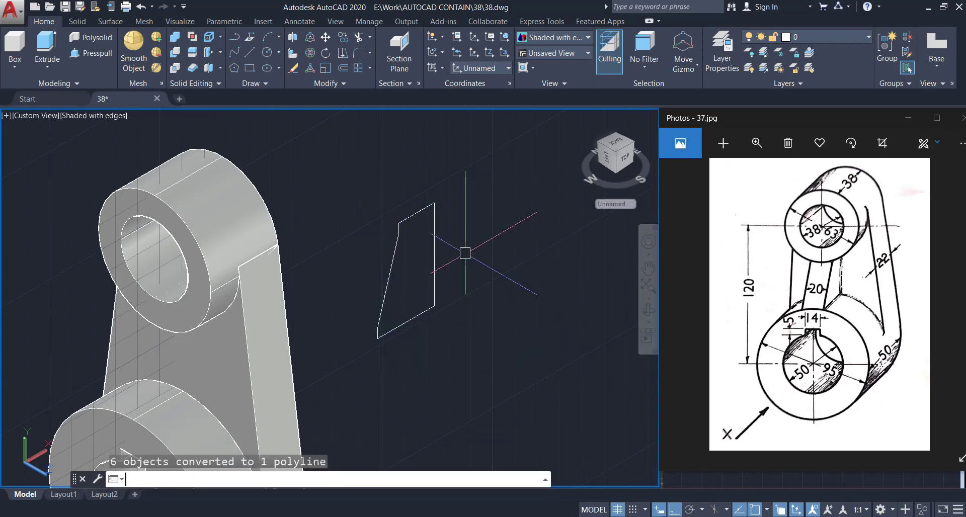
# - Extrude the closed rib profile to a height of 20
pyautogui.click(435, 245)
pyautogui.write('EXT')
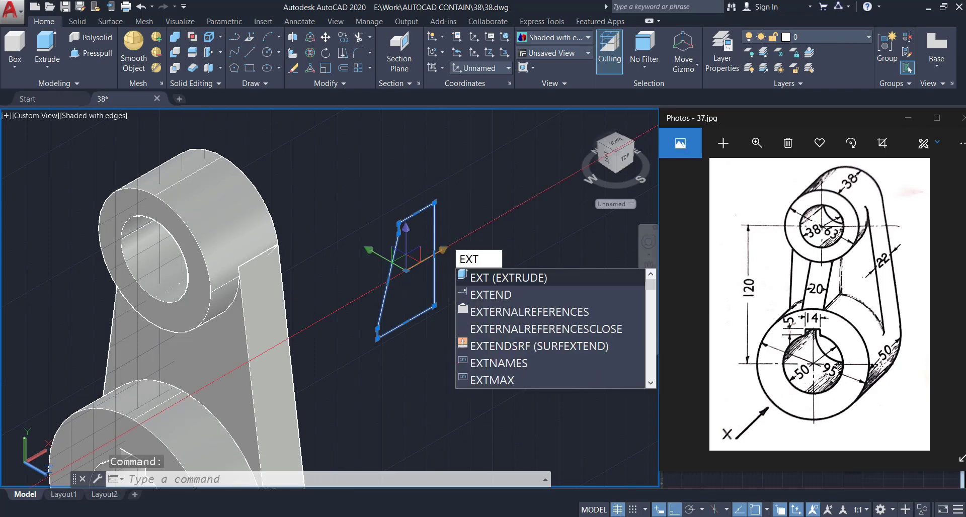
pyautogui.press('Return')
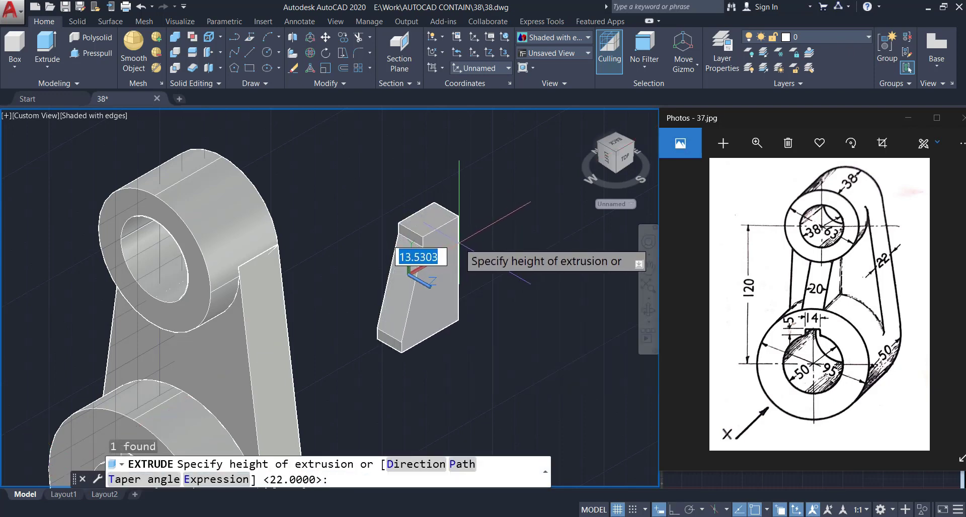
pyautogui.write('20')
pyautogui.press('Return')
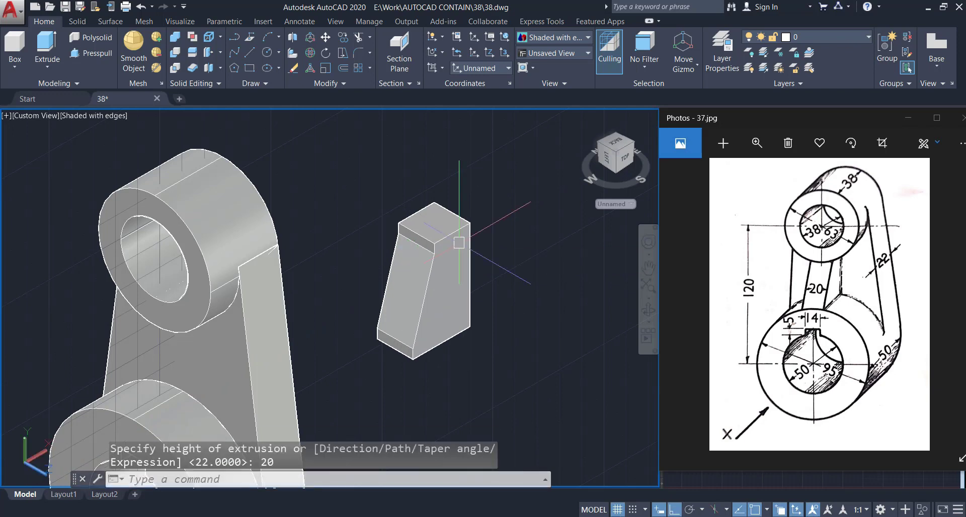
# - Move the rib solid from the midpoint of its slanted face's upper edge to the bottom quadrant of the upper boss's front face
pyautogui.moveTo(436, 309); pyautogui.dragTo(469, 267, button='middle')
pyautogui.moveTo(470, 222); pyautogui.dragTo(499, 222, button='middle')
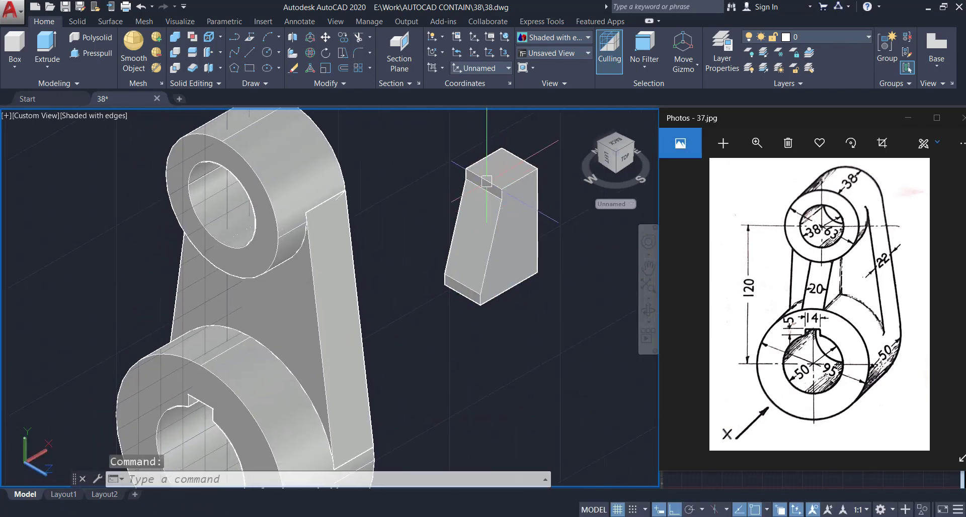
pyautogui.click(487, 181)
pyautogui.write('M')
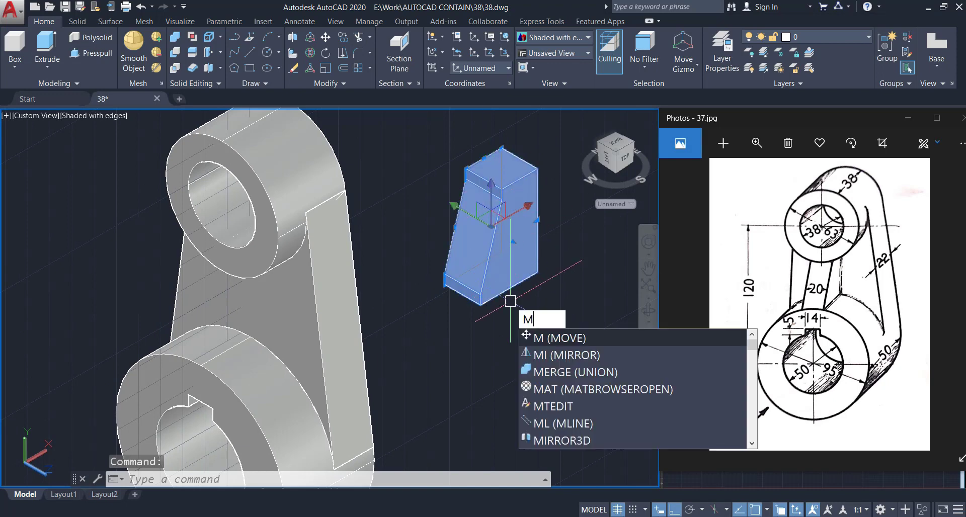
pyautogui.press('Return')
pyautogui.scroll(3, 481, 181)
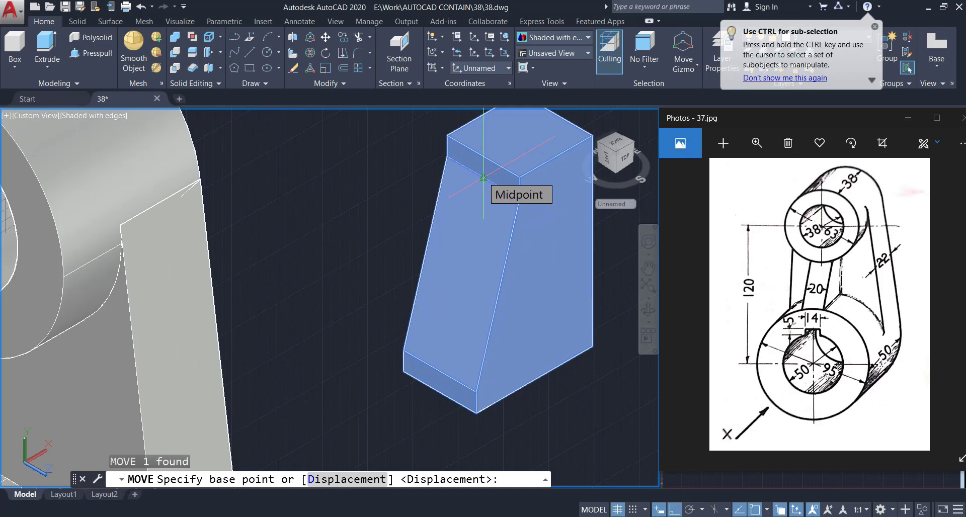
pyautogui.click(482, 169)
pyautogui.scroll(-3, 468, 174)
pyautogui.scroll(3, 297, 230)
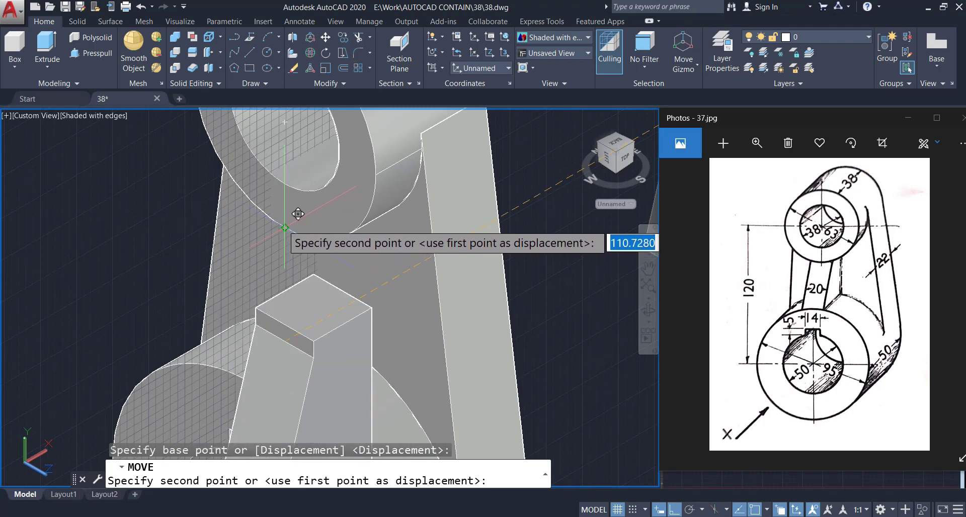
pyautogui.click(301, 214)
pyautogui.scroll(-2, 302, 214)
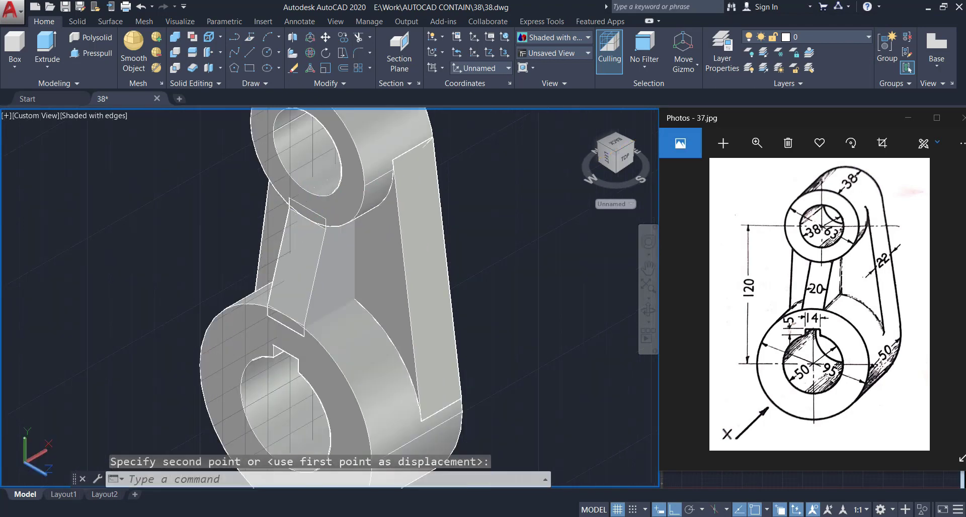
# - Examine how the rib's upper and lower ends meet the front faces of the two bosses
pyautogui.scroll(10, 384, 303)
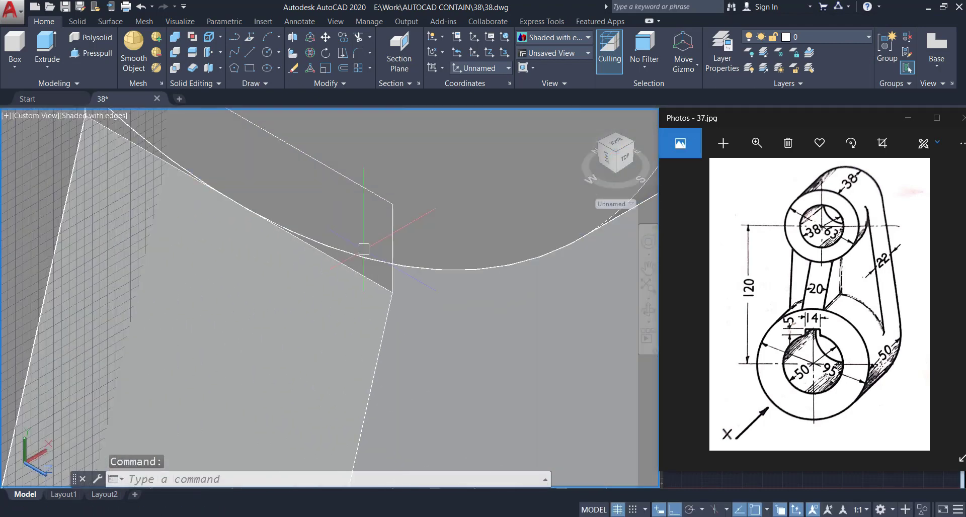
pyautogui.scroll(-4, 387, 271)
pyautogui.scroll(3, 306, 231)
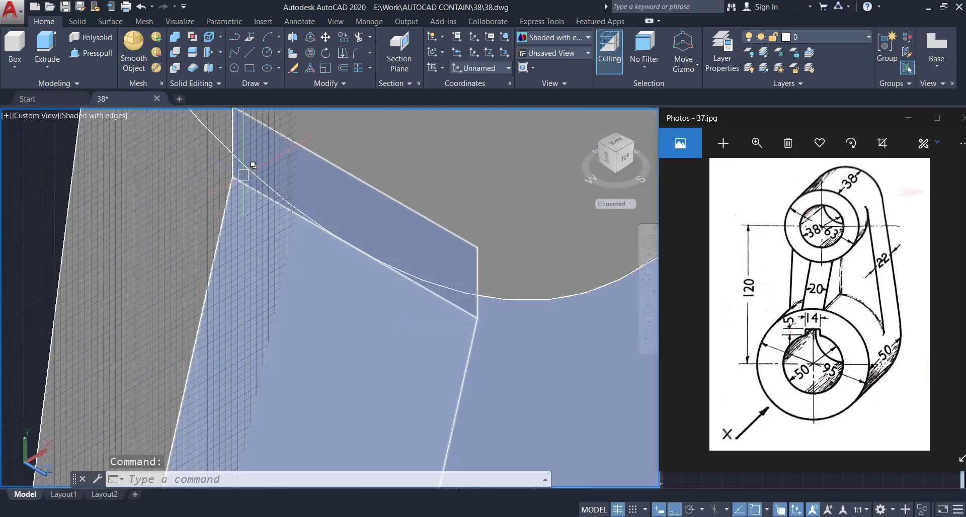
pyautogui.scroll(-2, 244, 170)
pyautogui.scroll(-3, 312, 216)
pyautogui.scroll(6, 280, 194)
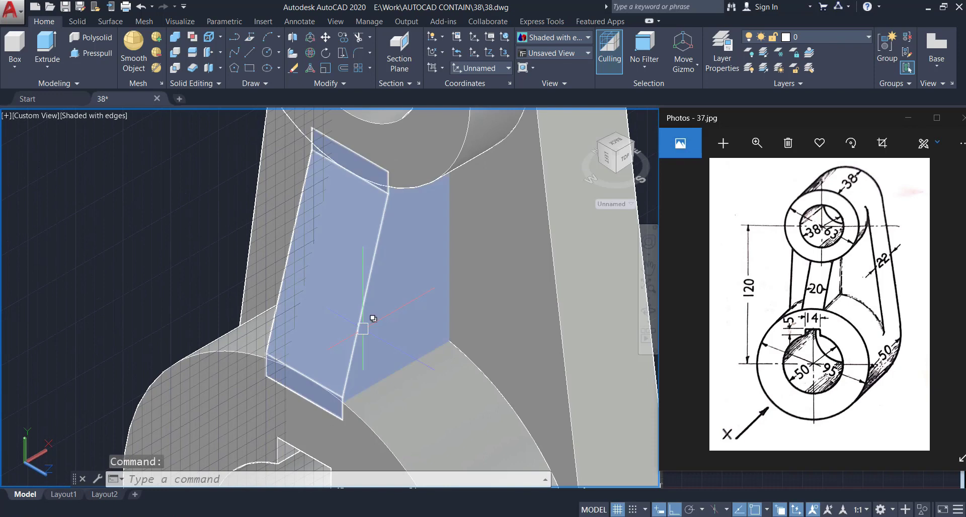
pyautogui.moveTo(347, 307); pyautogui.dragTo(346, 264, button='middle')
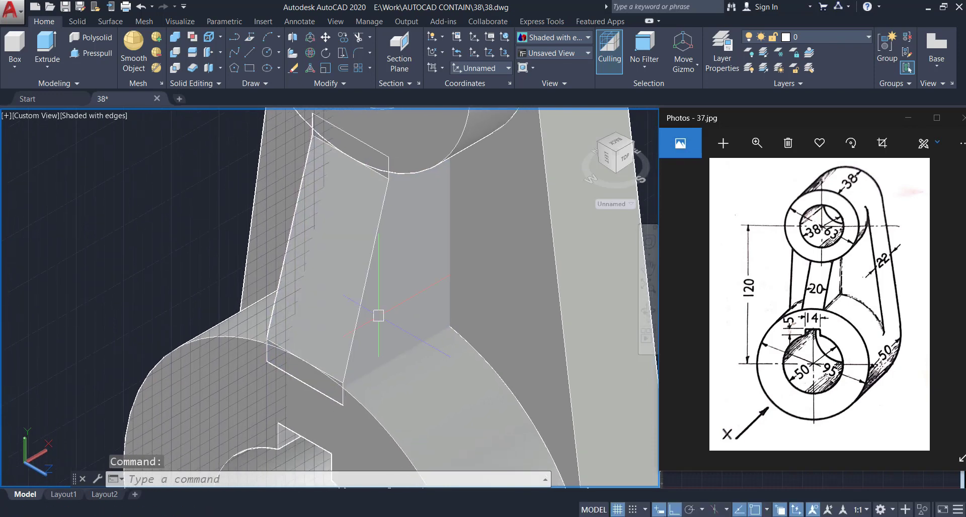
pyautogui.scroll(-4, 319, 380)
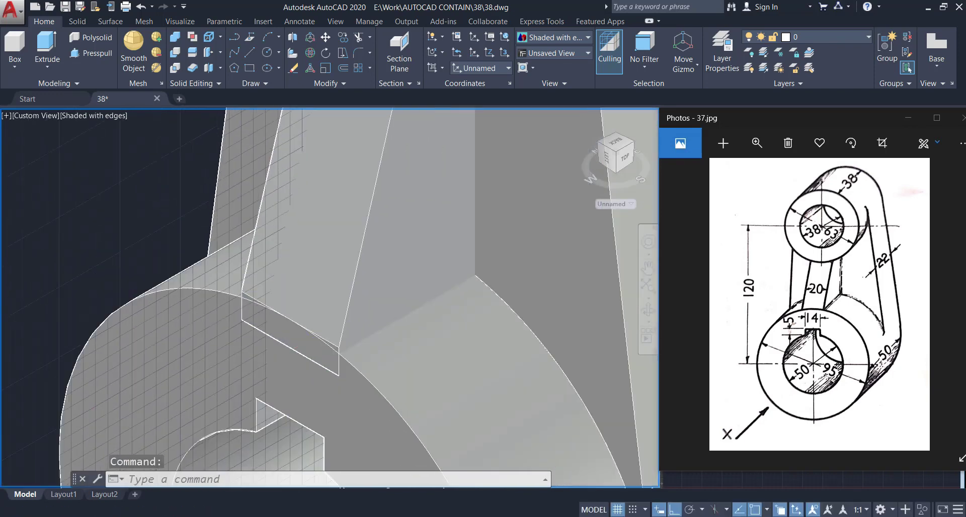
pyautogui.moveTo(322, 362); pyautogui.dragTo(325, 355, button='middle')
pyautogui.press('Escape')
pyautogui.scroll(2, 320, 315)
pyautogui.keyDown('ctrl'); pyautogui.click(319, 315); pyautogui.keyUp('ctrl')
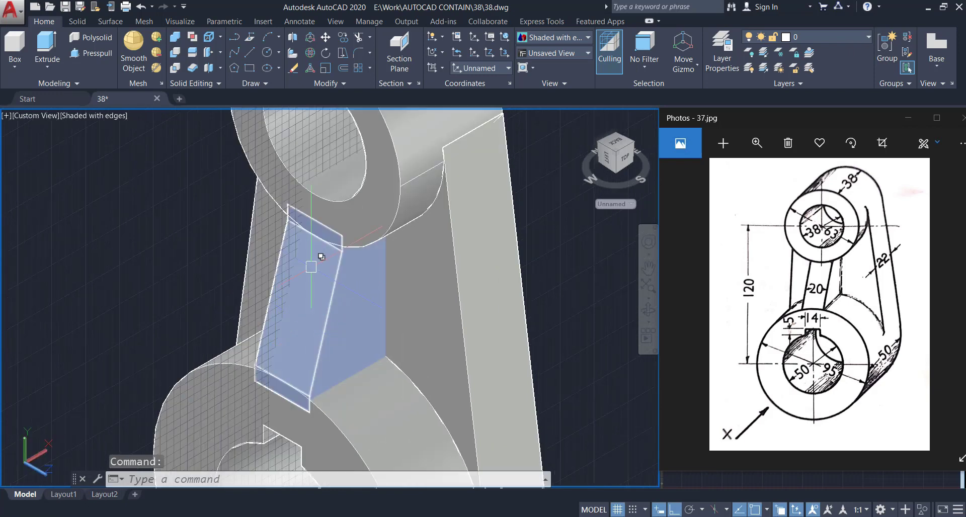
pyautogui.scroll(-3, 358, 325)
pyautogui.scroll(3, 365, 317)
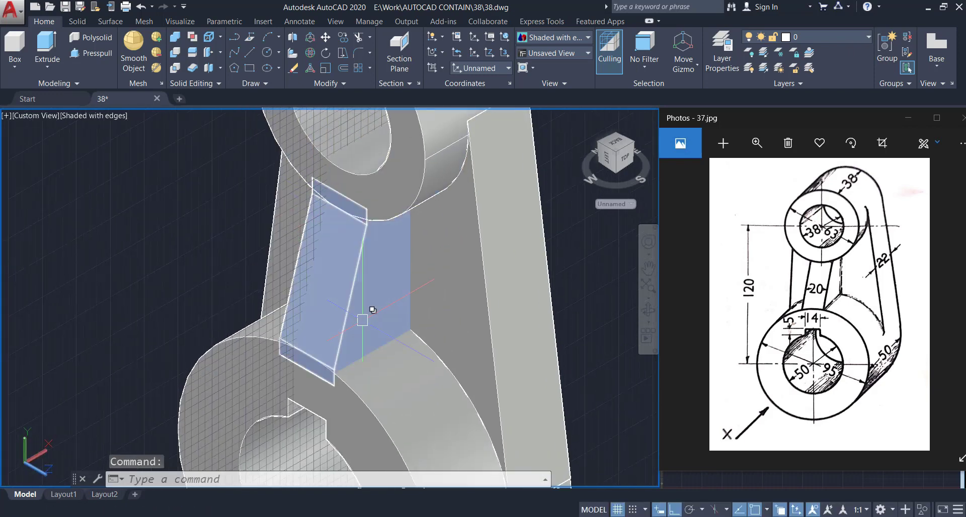
pyautogui.scroll(-3, 359, 309)
pyautogui.scroll(2, 304, 319)
pyautogui.press('Escape')
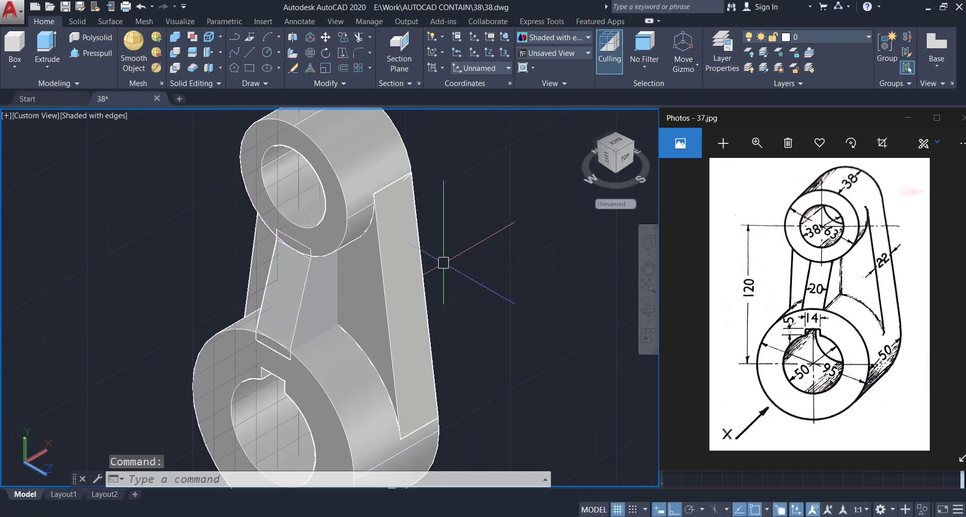
# - Unite all the link's bodies, including both bosses, the web and the rib, into a single solid
pyautogui.press('Return')
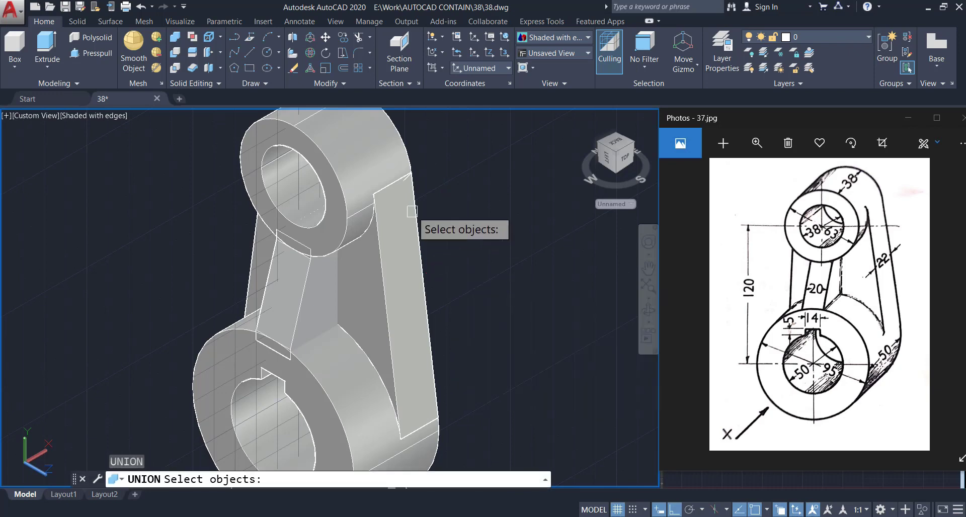
pyautogui.scroll(-3, 436, 187)
pyautogui.click(438, 169)
pyautogui.click(255, 377)
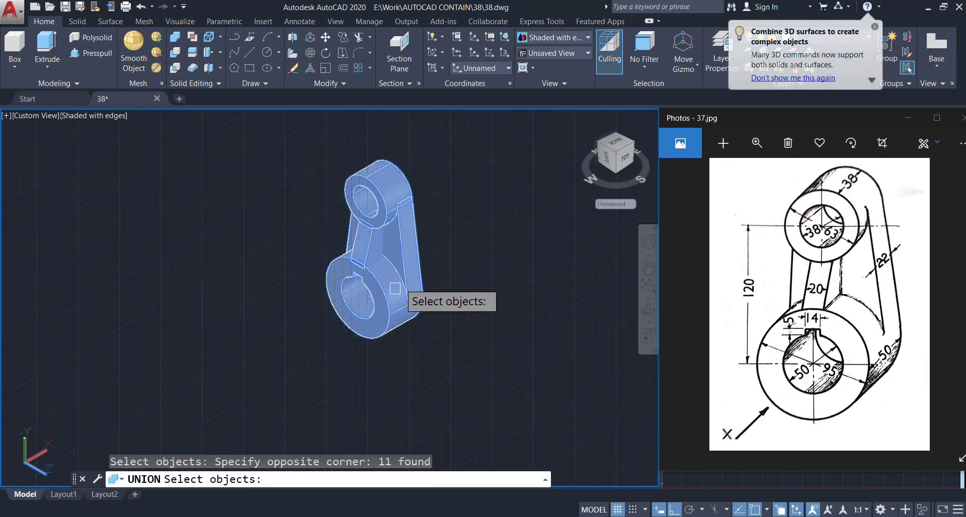
pyautogui.scroll(2, 412, 246)
pyautogui.press('Return')
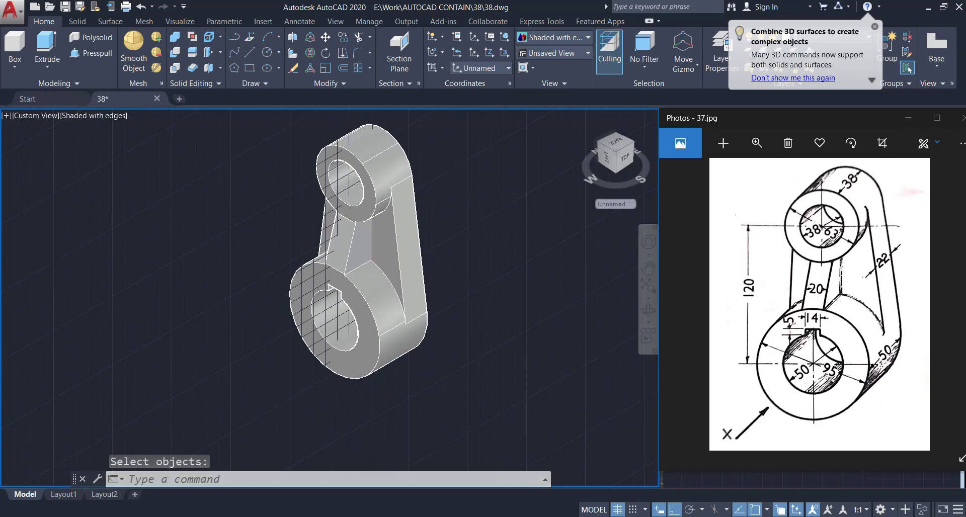
pyautogui.scroll(3, 409, 240)
pyautogui.click(414, 201)
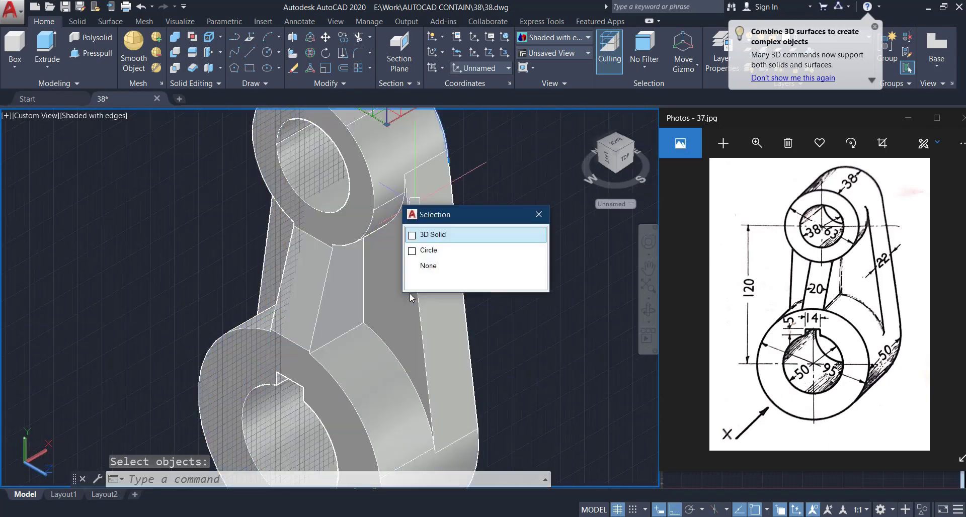
pyautogui.click(436, 235)
pyautogui.press('Escape')
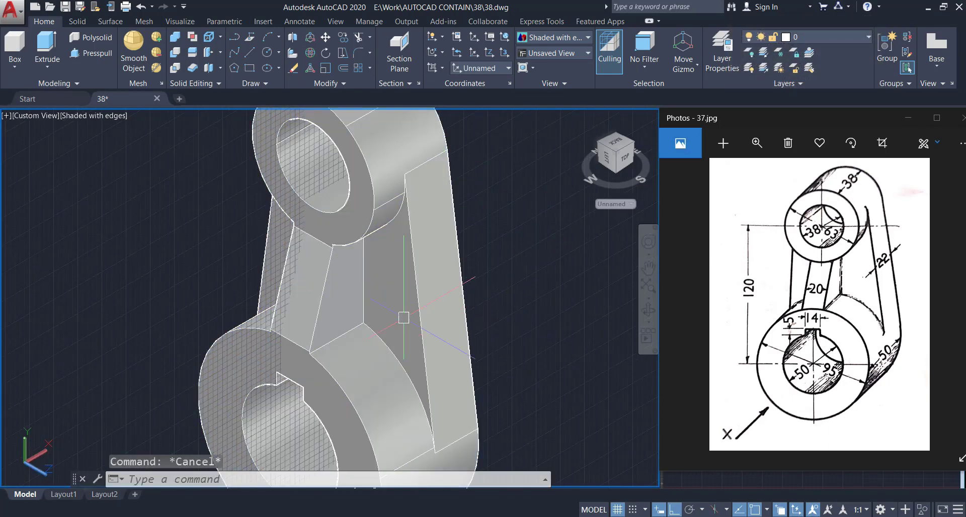
# - Hide the background grid in the model viewport
pyautogui.click(649, 310)
pyautogui.moveTo(363, 237); pyautogui.dragTo(427, 286)
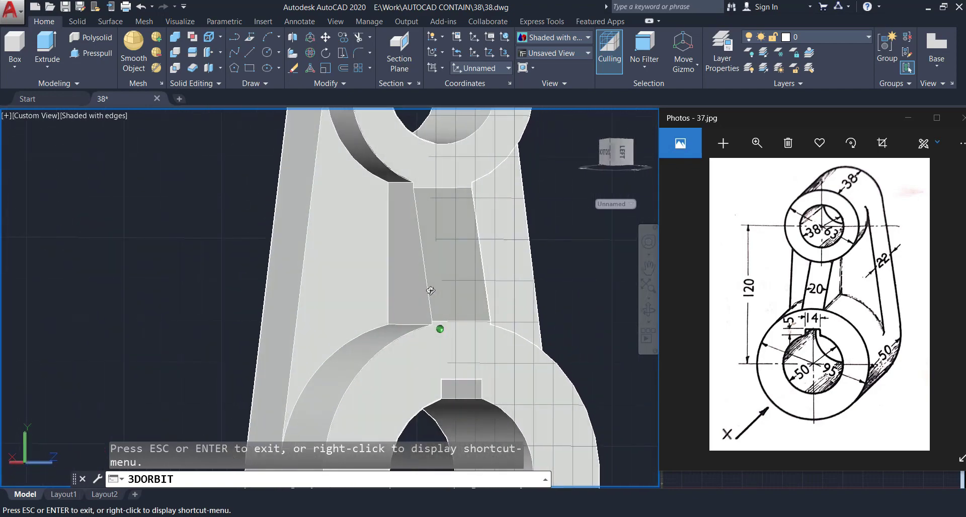
pyautogui.press('Escape')
pyautogui.press('F7')
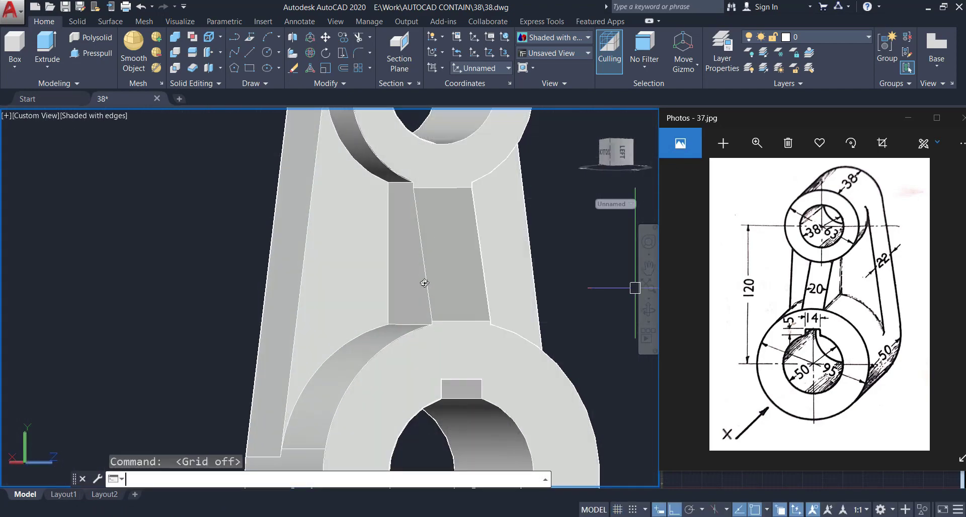
pyautogui.scroll(4, 423, 282)
pyautogui.press('Escape')
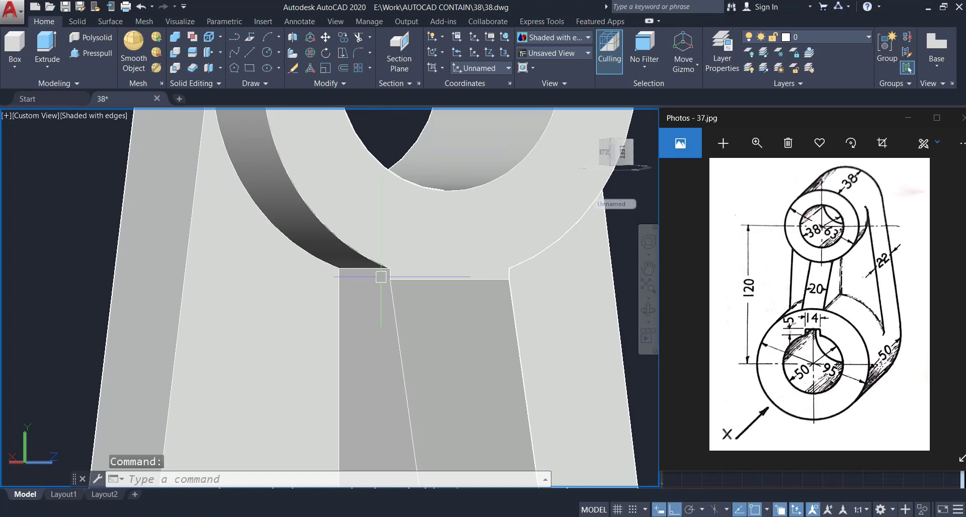
pyautogui.scroll(-3, 366, 230)
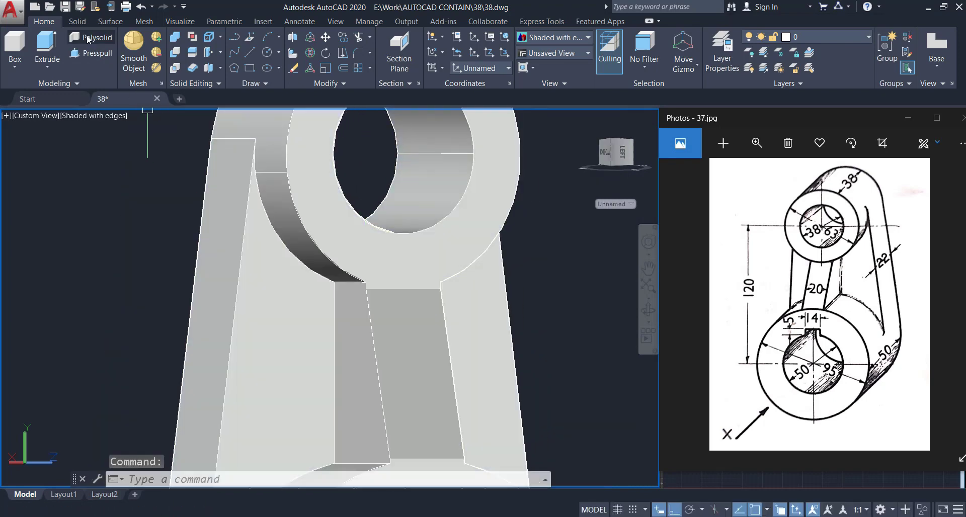
# - Start an edge fillet of radius 2 and select the junction edges between one side of the rib, the web and both bosses
pyautogui.click(78, 21)
pyautogui.click(445, 56)
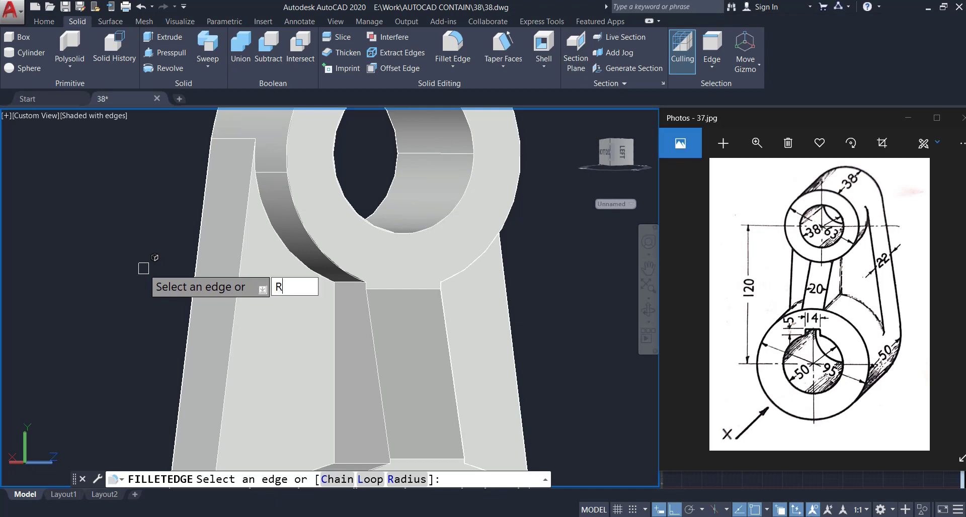
pyautogui.press('Return')
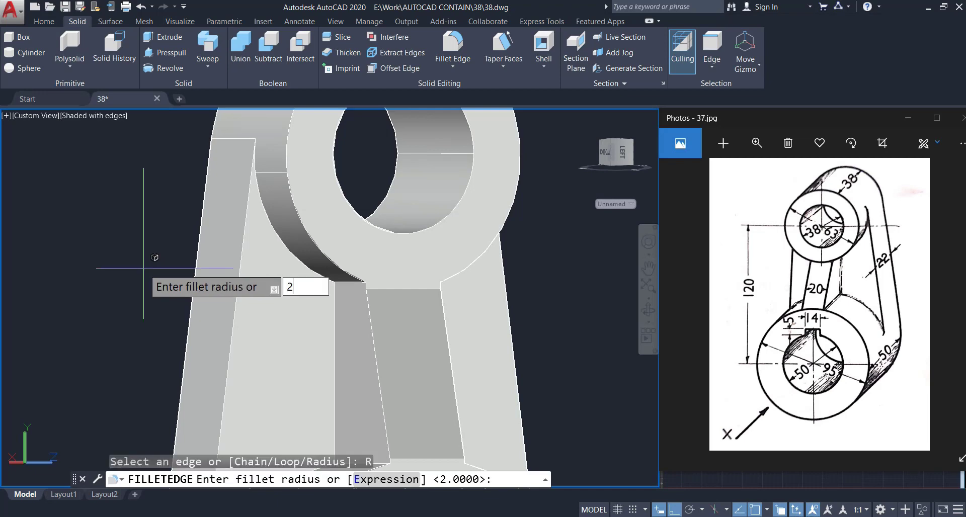
pyautogui.write('2')
pyautogui.press('Return')
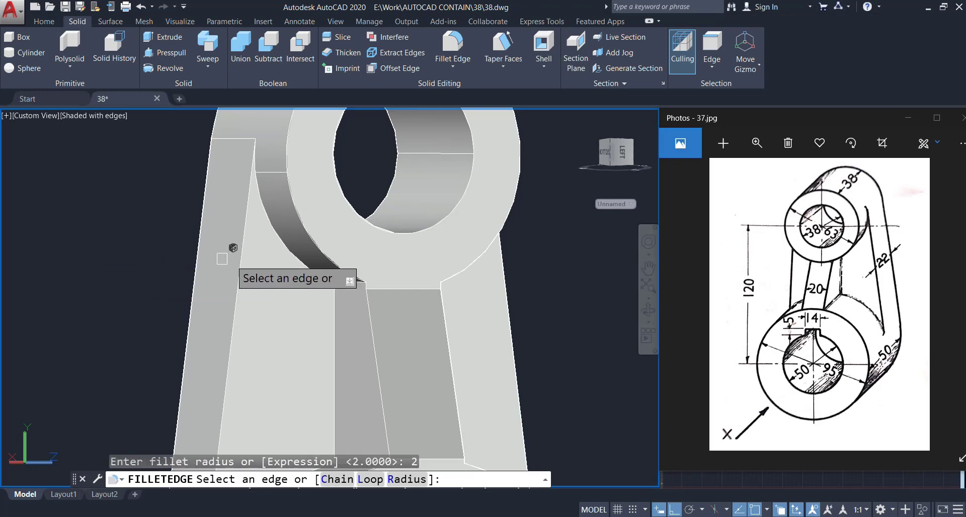
pyautogui.scroll(5, 367, 276)
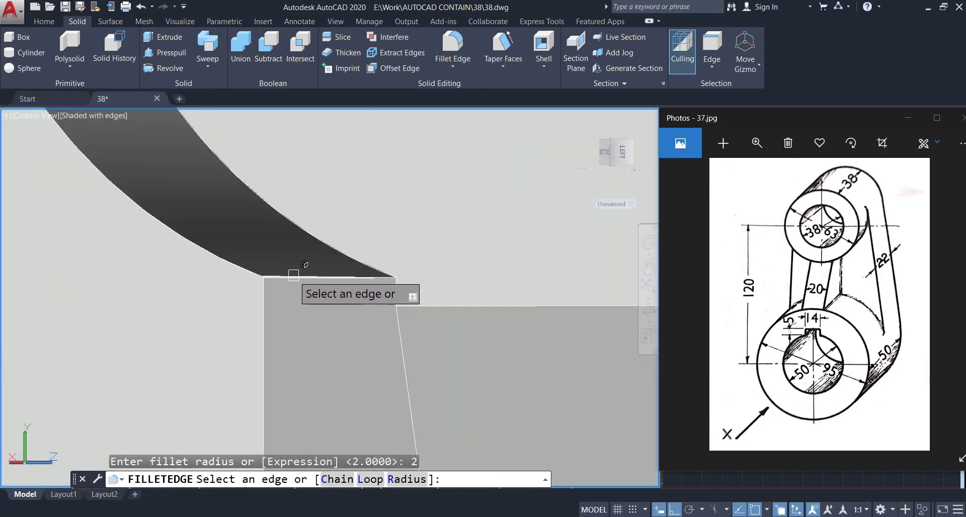
pyautogui.click(294, 276)
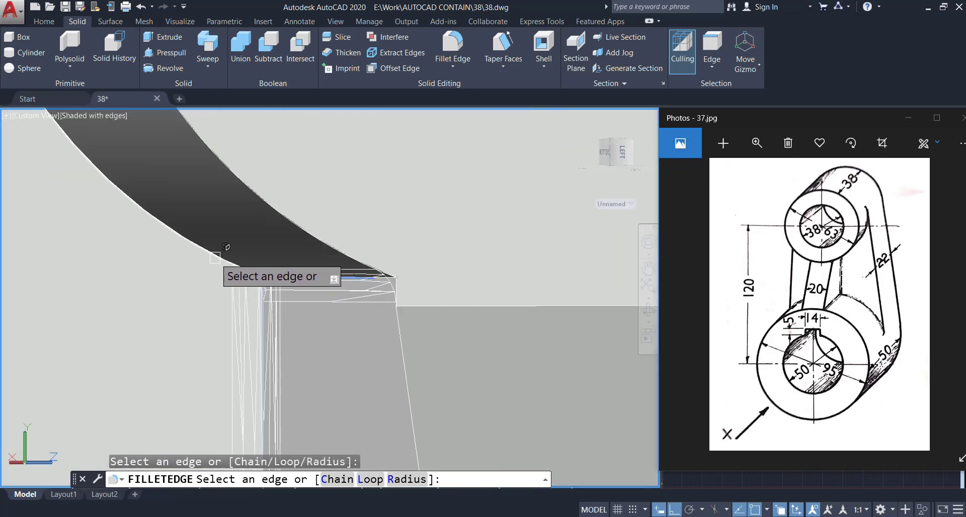
pyautogui.scroll(-6, 215, 257)
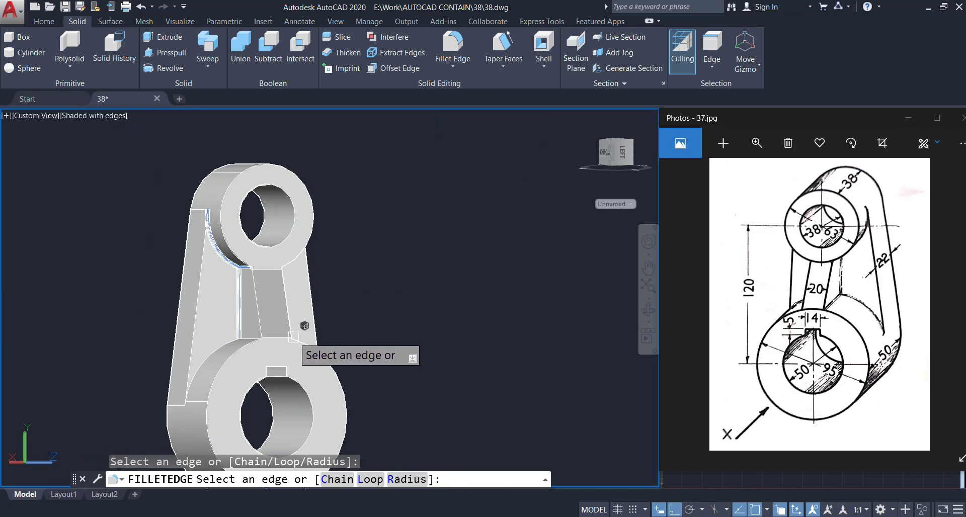
pyautogui.scroll(4, 220, 353)
pyautogui.scroll(5, 271, 332)
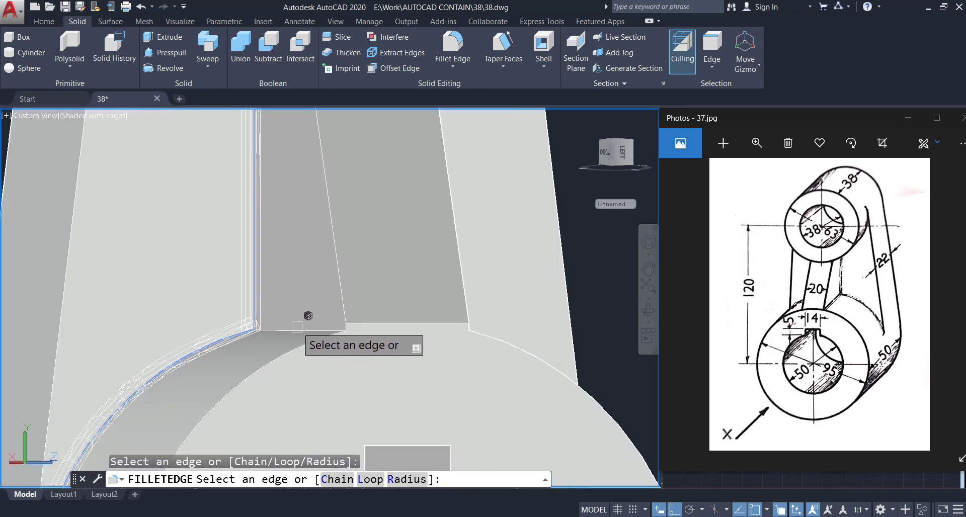
pyautogui.scroll(-6, 306, 319)
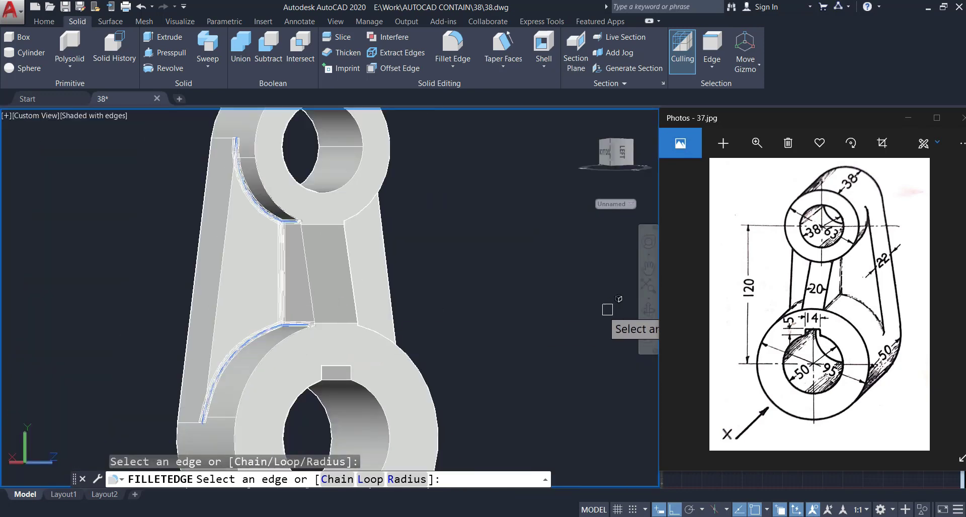
# - Add the matching rib, web and boss junction edges on the rib's opposite side and apply the fillet
pyautogui.click(648, 311)
pyautogui.moveTo(393, 287); pyautogui.dragTo(345, 296)
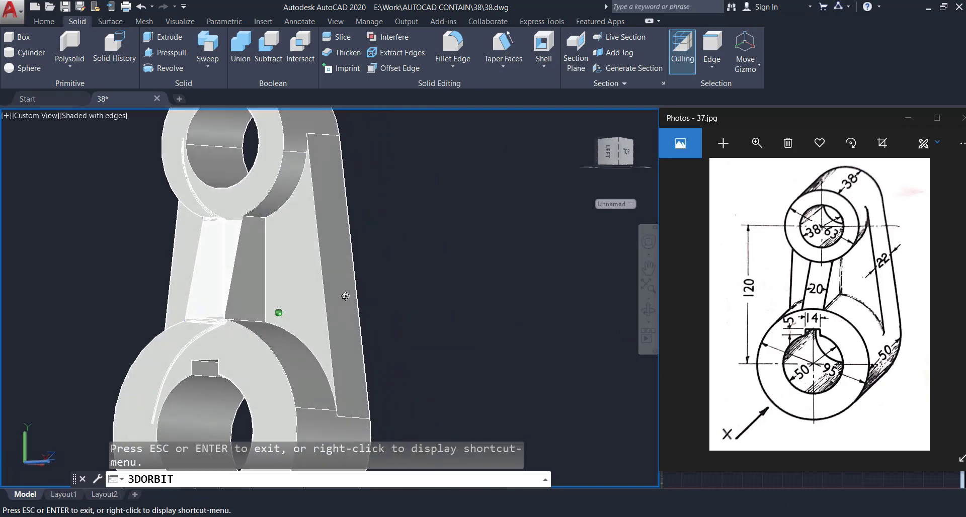
pyautogui.moveTo(254, 272); pyautogui.dragTo(277, 271)
pyautogui.press('Escape')
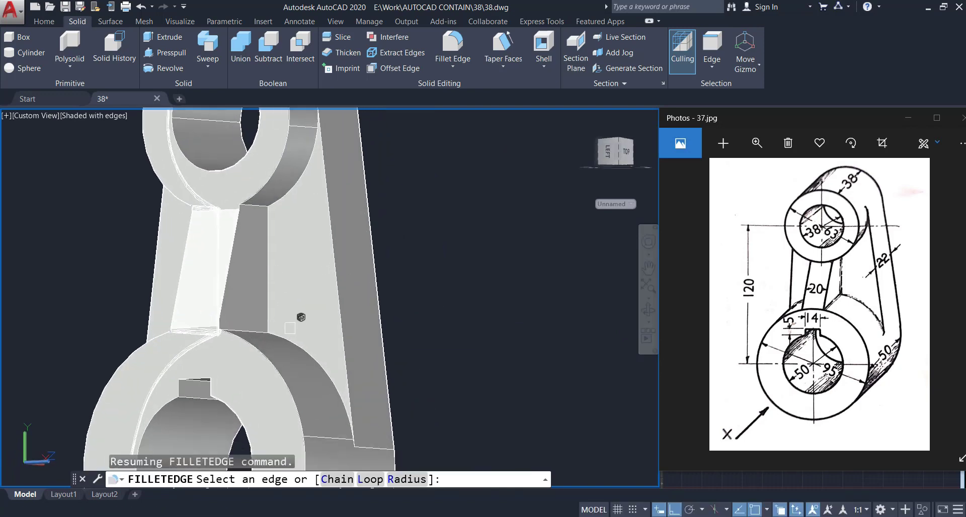
pyautogui.scroll(2, 297, 324)
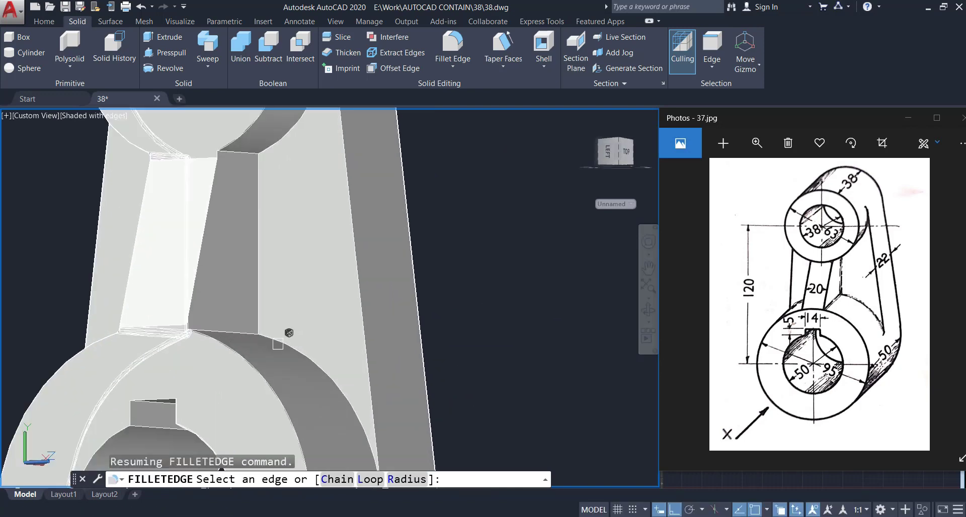
pyautogui.click(223, 332)
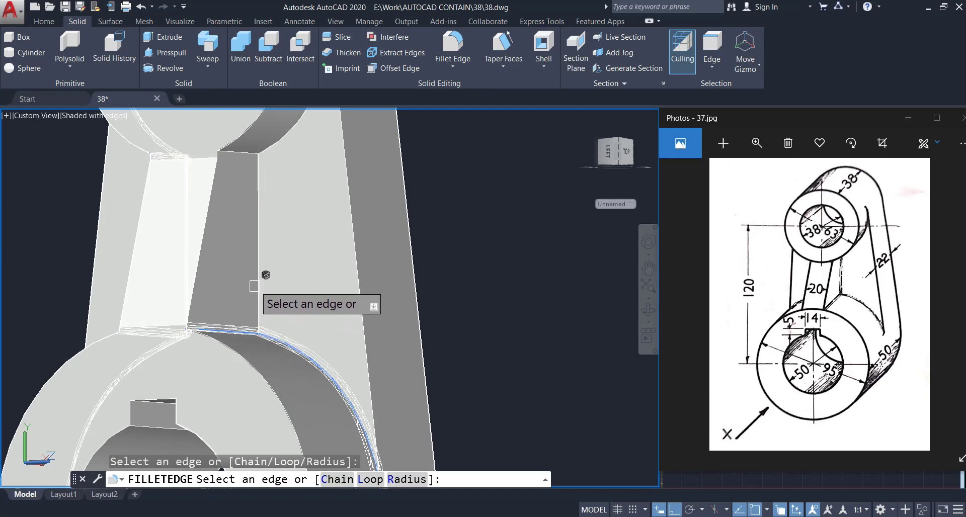
pyautogui.moveTo(269, 272)
pyautogui.keyDown('shift'); pyautogui.mouseDown(button='middle')
pyautogui.moveTo(293, 308)
pyautogui.moveTo(286, 277)
pyautogui.mouseUp(button='middle'); pyautogui.keyUp('shift')
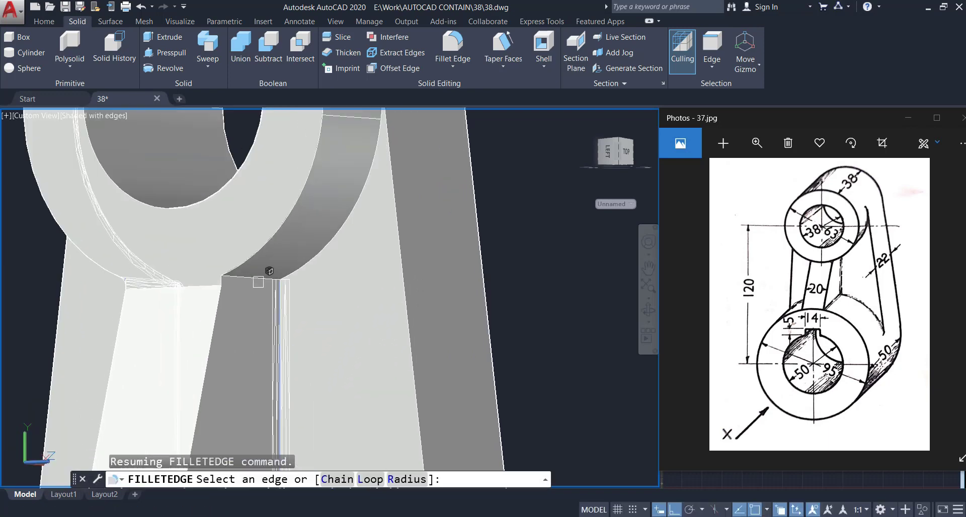
pyautogui.click(257, 277)
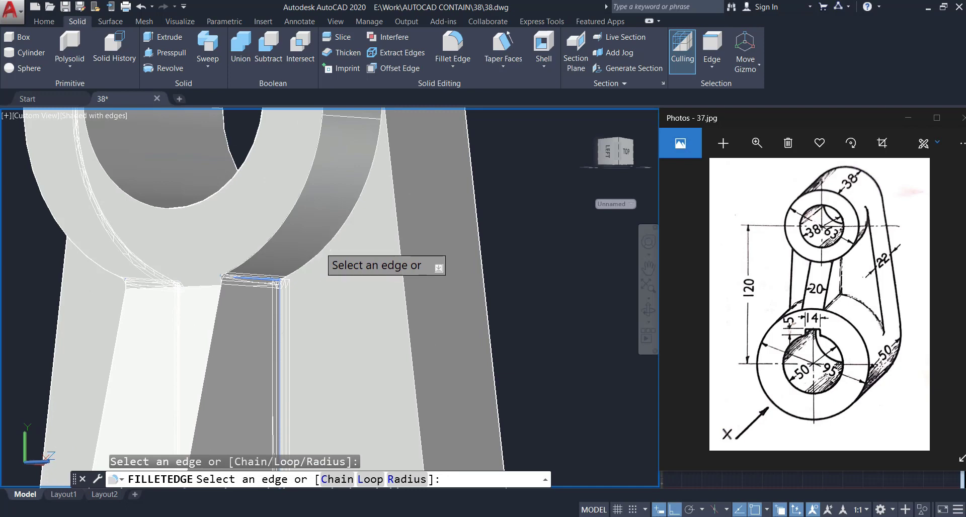
pyautogui.scroll(-3, 379, 232)
pyautogui.press('Return')
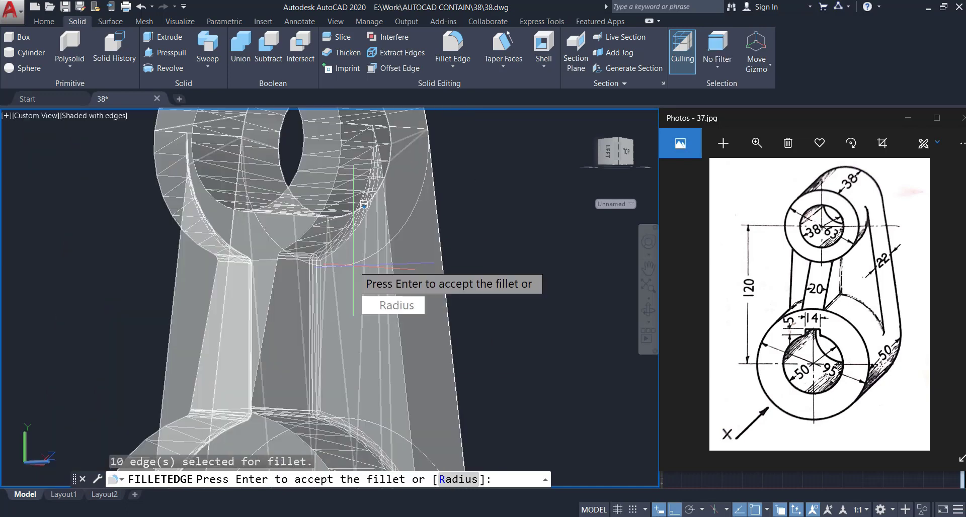
pyautogui.press('Return')
pyautogui.scroll(-5, 357, 259)
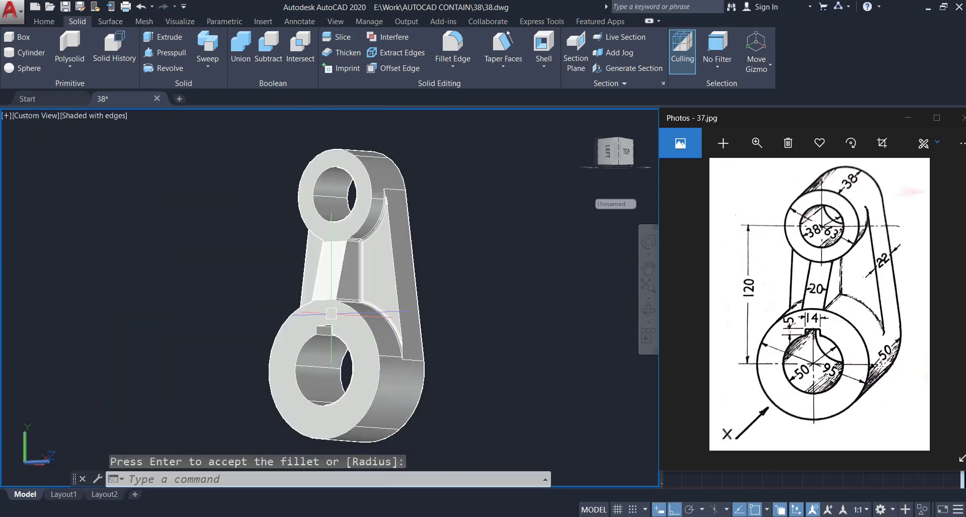
# - Examine the filleted rib junctions and the finished link from both sides
pyautogui.scroll(8, 331, 313)
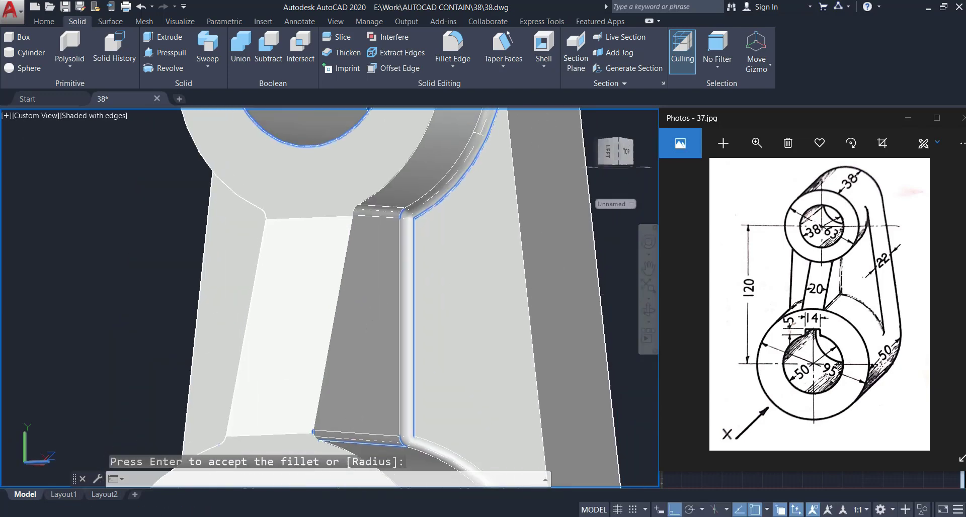
pyautogui.press('Return')
pyautogui.scroll(-7, 390, 294)
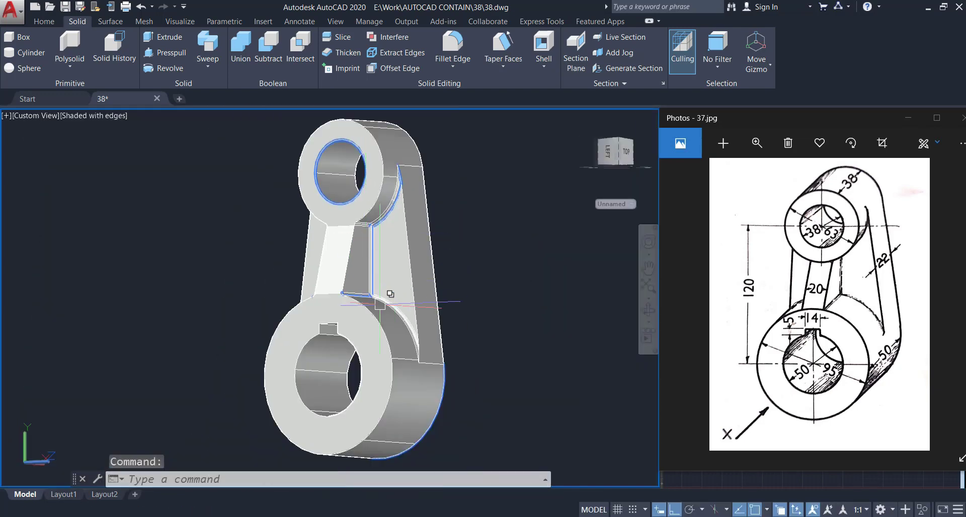
pyautogui.click(648, 309)
pyautogui.moveTo(388, 287); pyautogui.dragTo(357, 327)
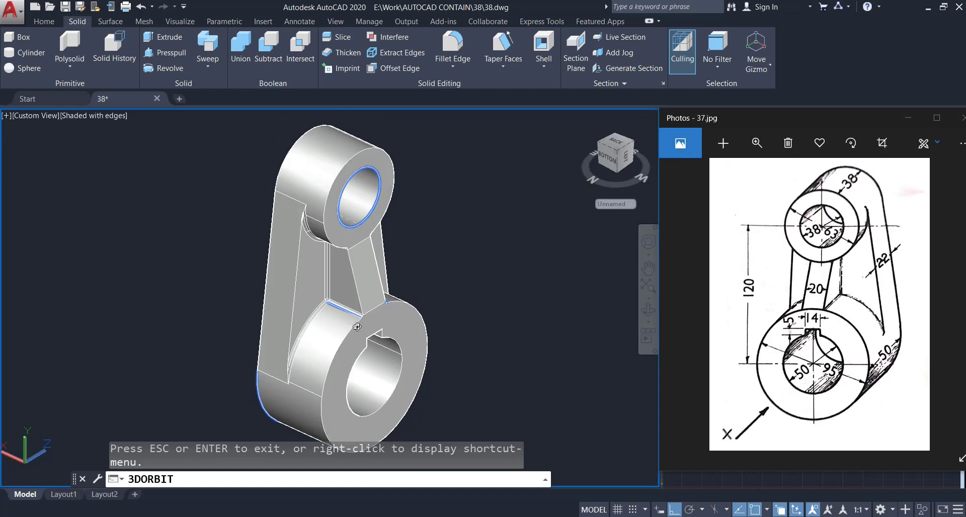
pyautogui.moveTo(357, 327); pyautogui.dragTo(376, 339, button='middle')
pyautogui.press('Escape')
pyautogui.click(43, 21)
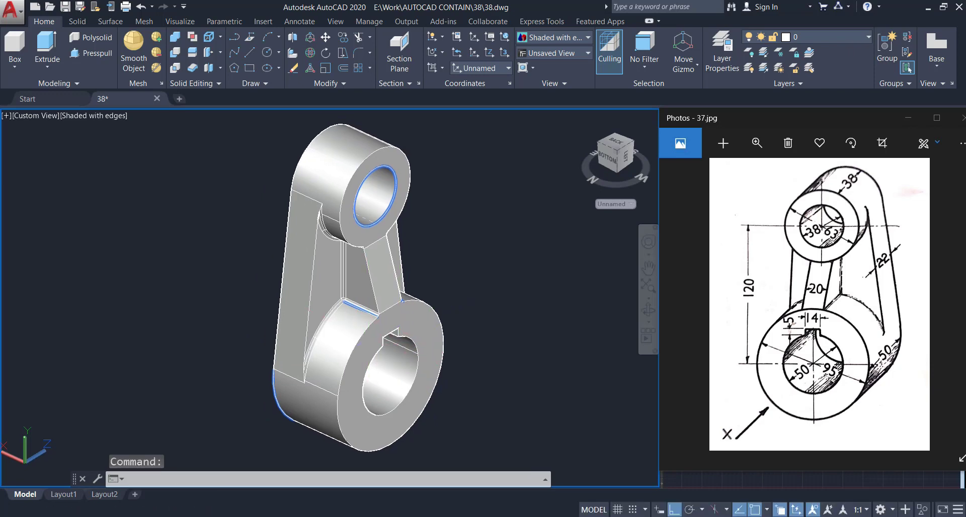
pyautogui.click(649, 311)
pyautogui.moveTo(387, 334)
pyautogui.mouseDown()
pyautogui.moveTo(352, 302)
pyautogui.moveTo(229, 278)
pyautogui.moveTo(368, 298)
pyautogui.moveTo(414, 335)
pyautogui.mouseUp()
pyautogui.press('Escape')
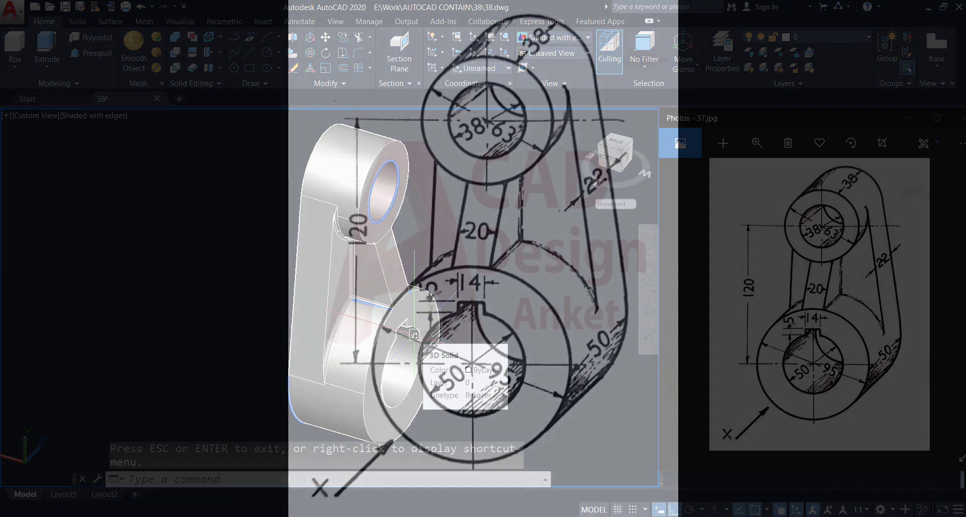